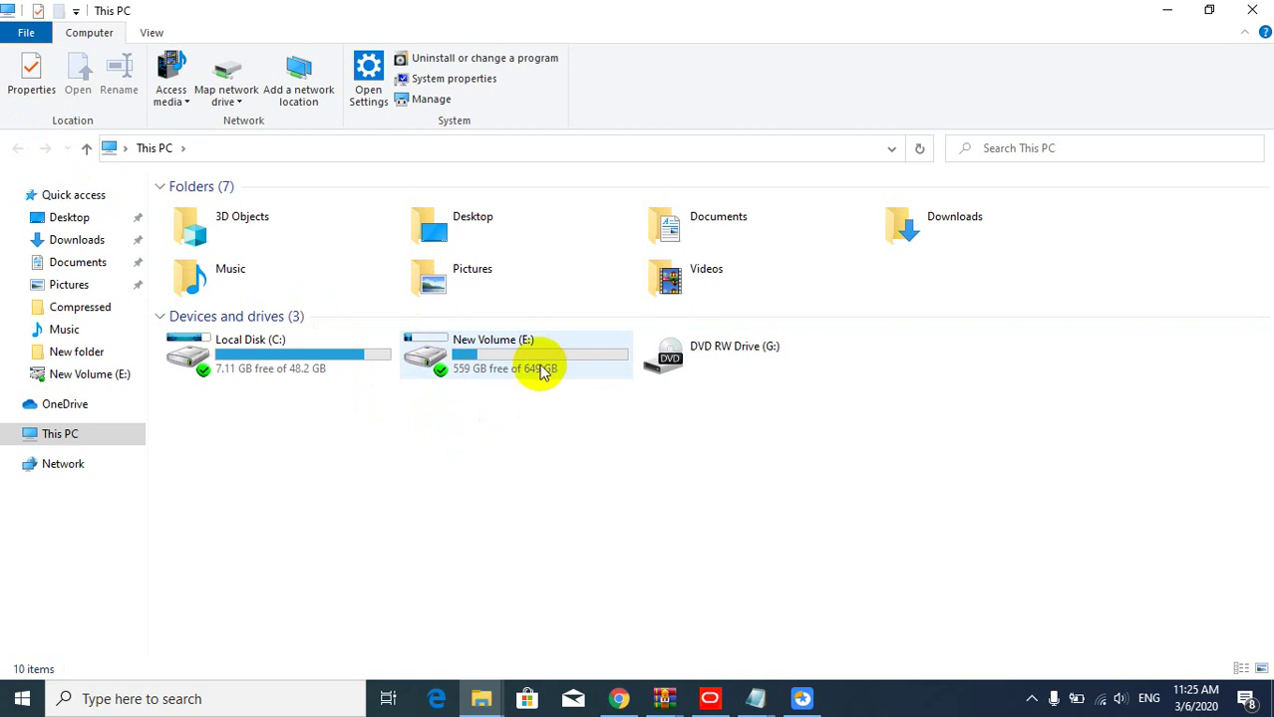
Step: Compare the used and free space of Local Disk (C:) and New Volume (E:), and minimize the window
left_click(550, 366)
left_click(306, 356)
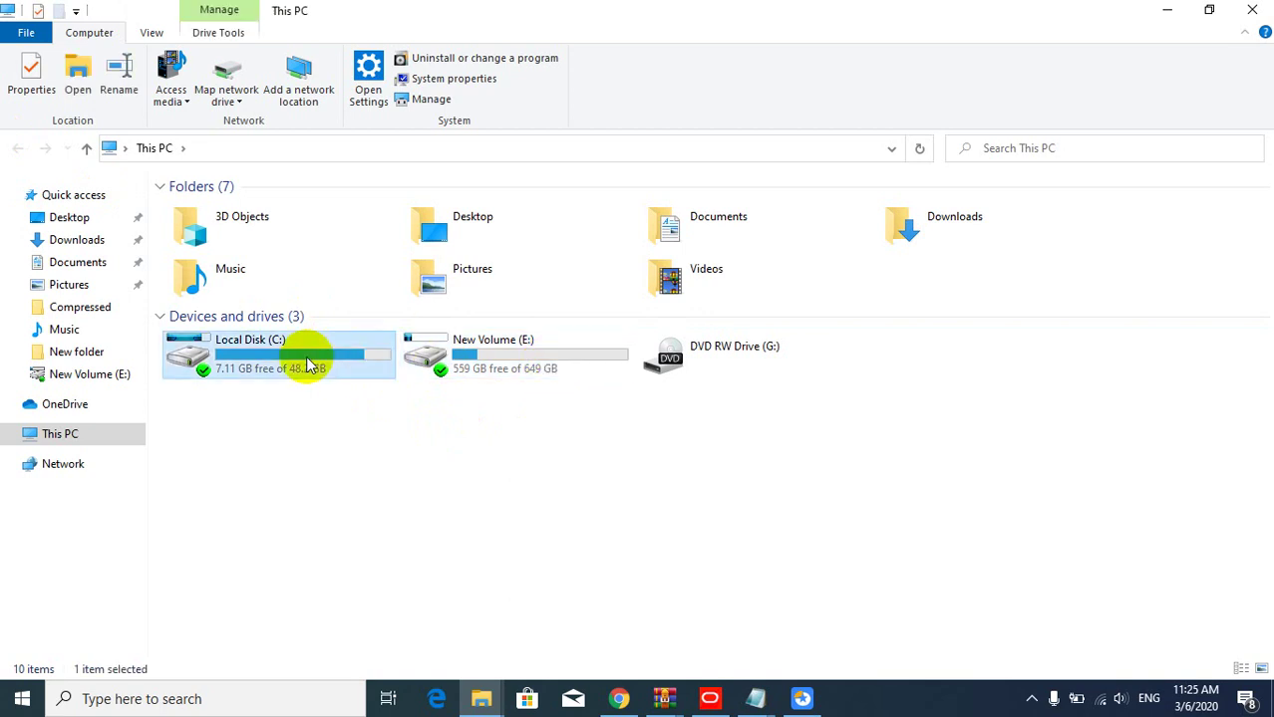
left_click(464, 365)
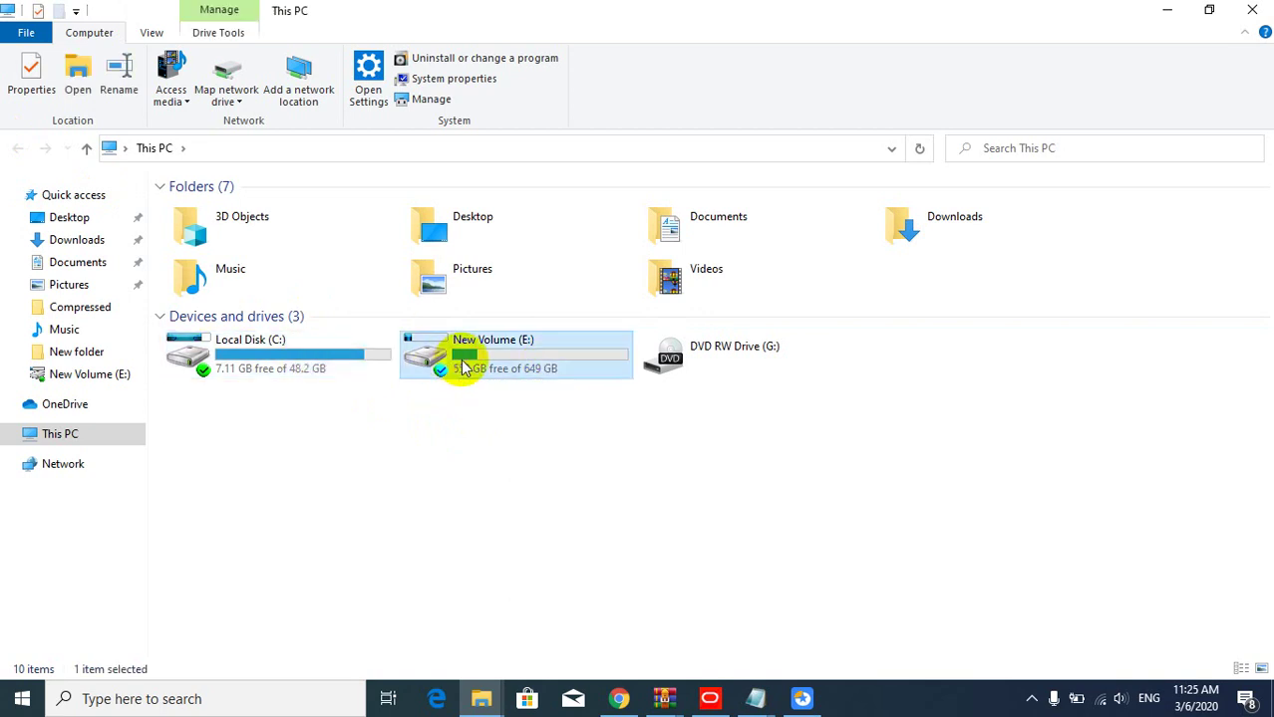
left_click(281, 367)
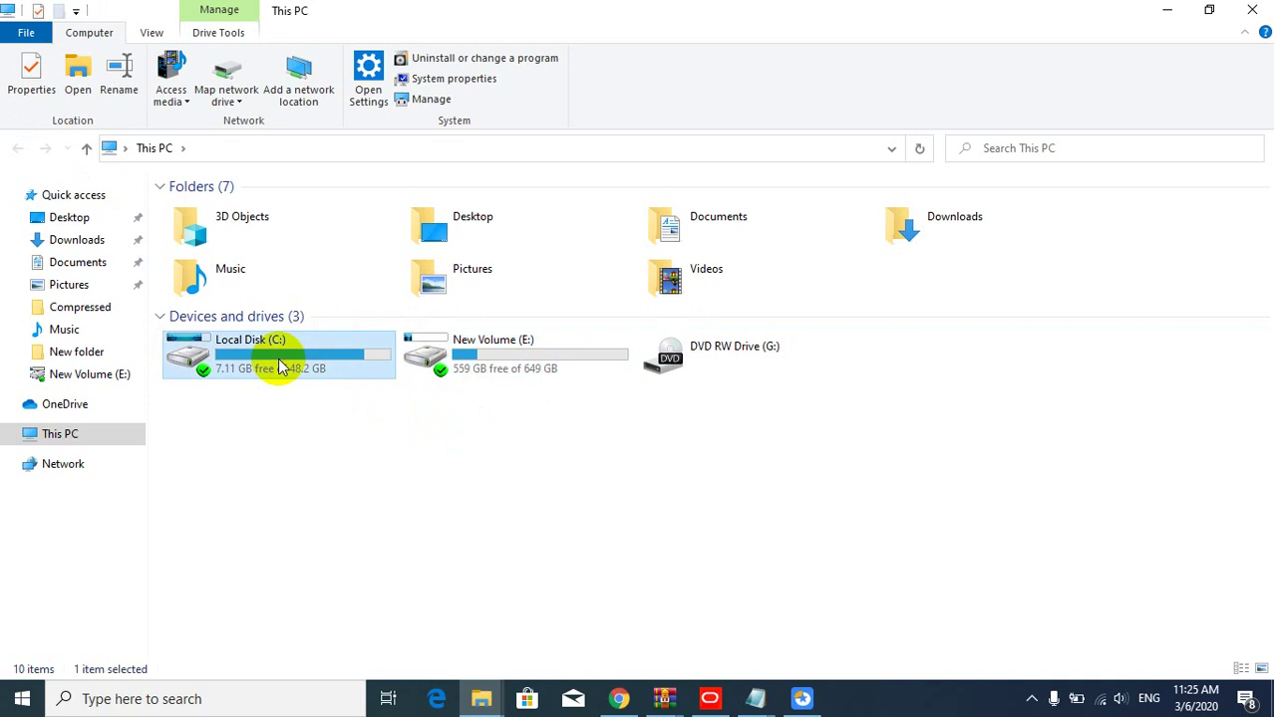
left_click(1163, 16)
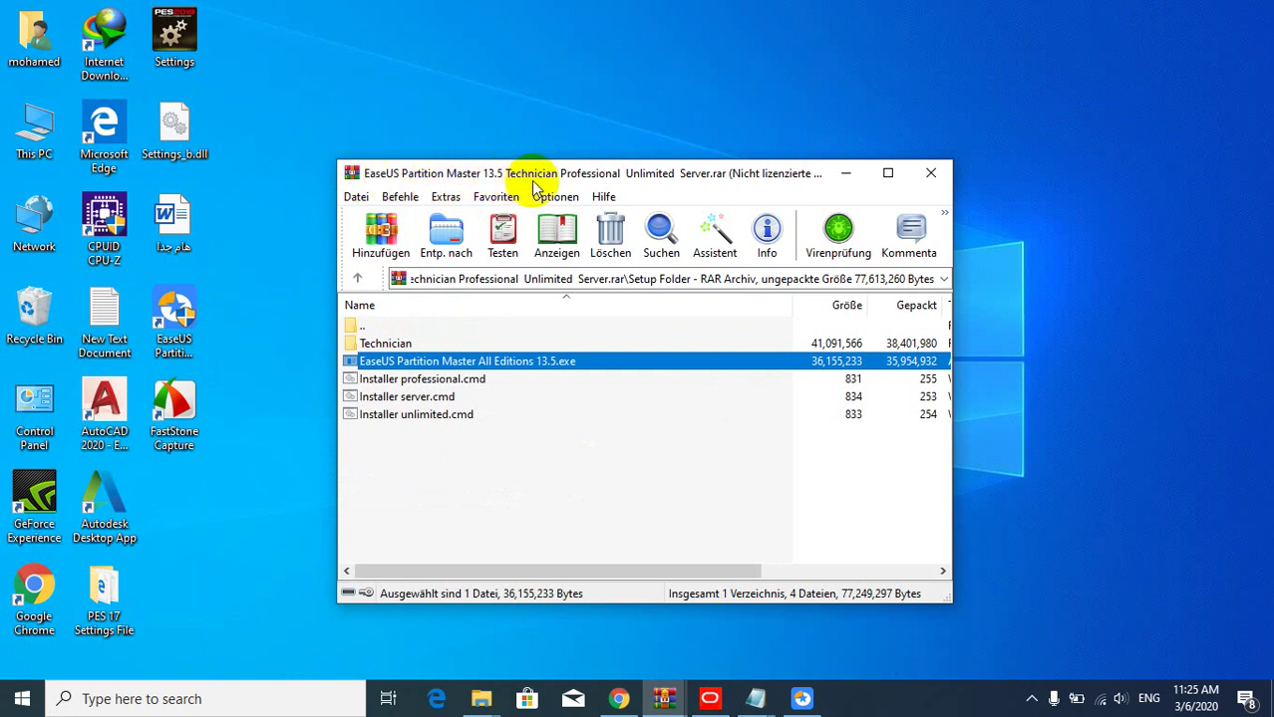
Step: Try to run the EaseUS Partition Master All Editions 13.5 installer from the archive with English as the setup language
left_click_drag(511, 182, 589, 81)
double_click(538, 261)
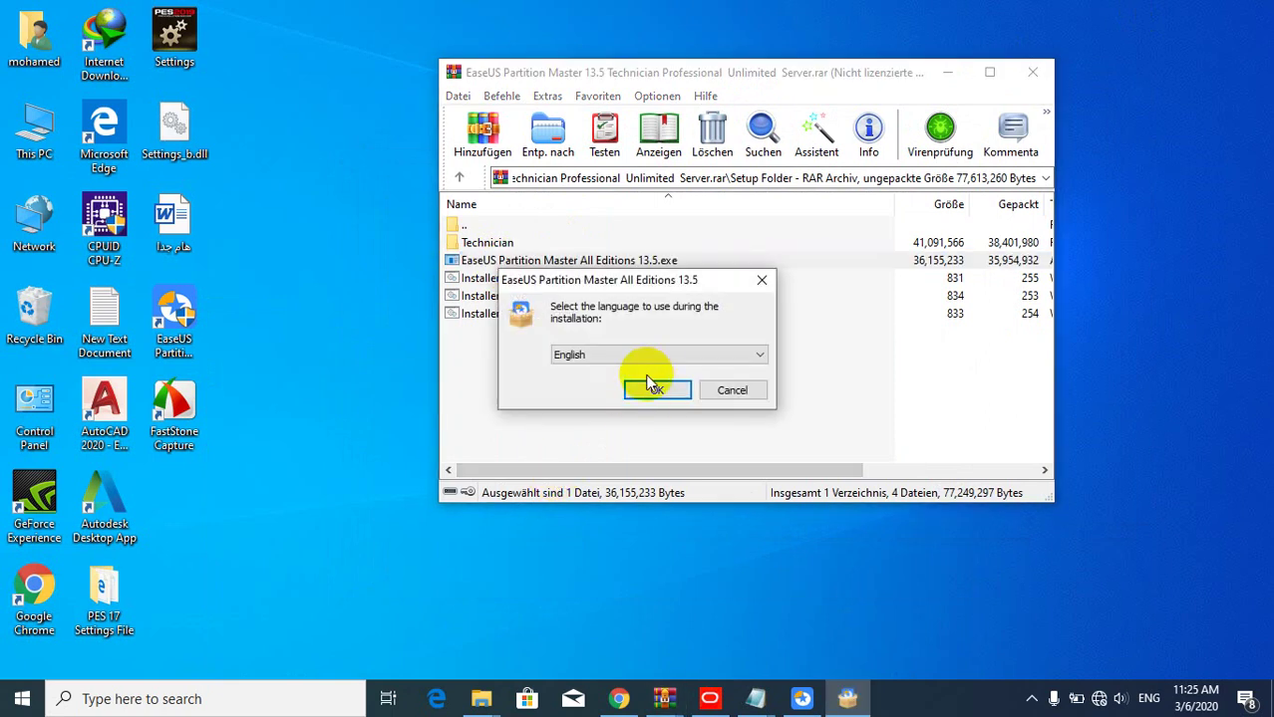
left_click(653, 391)
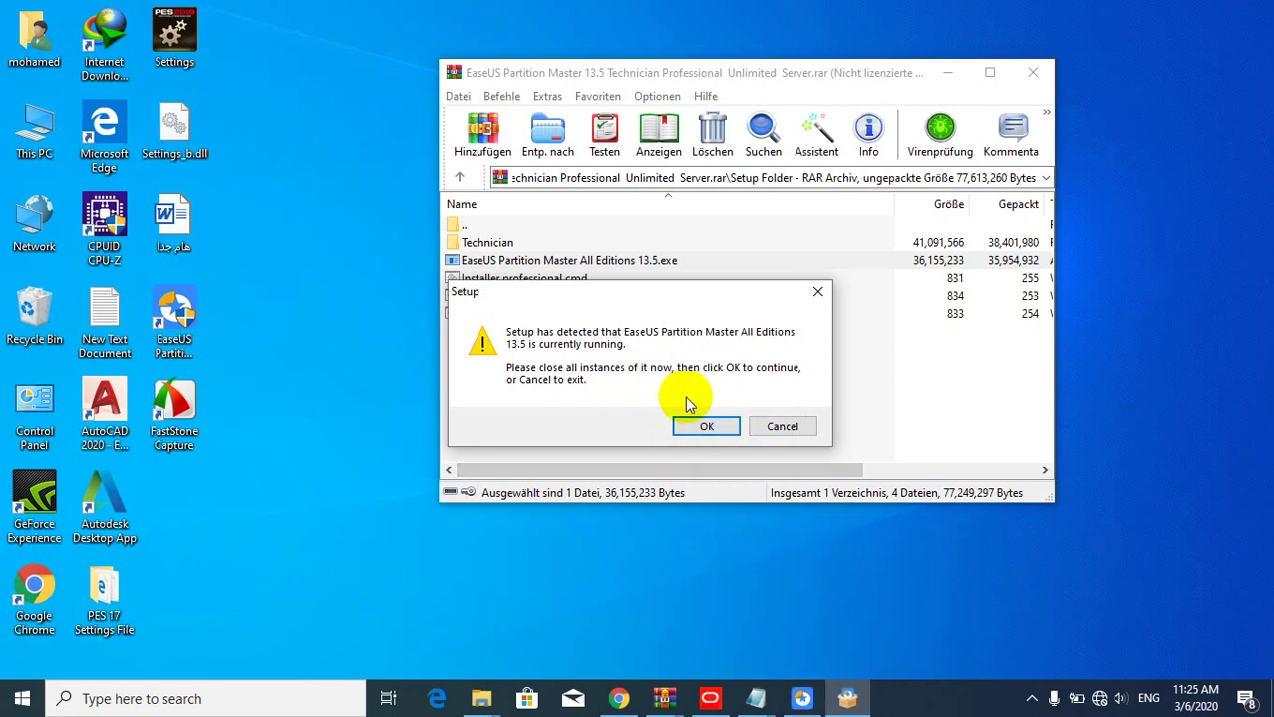
left_click(773, 426)
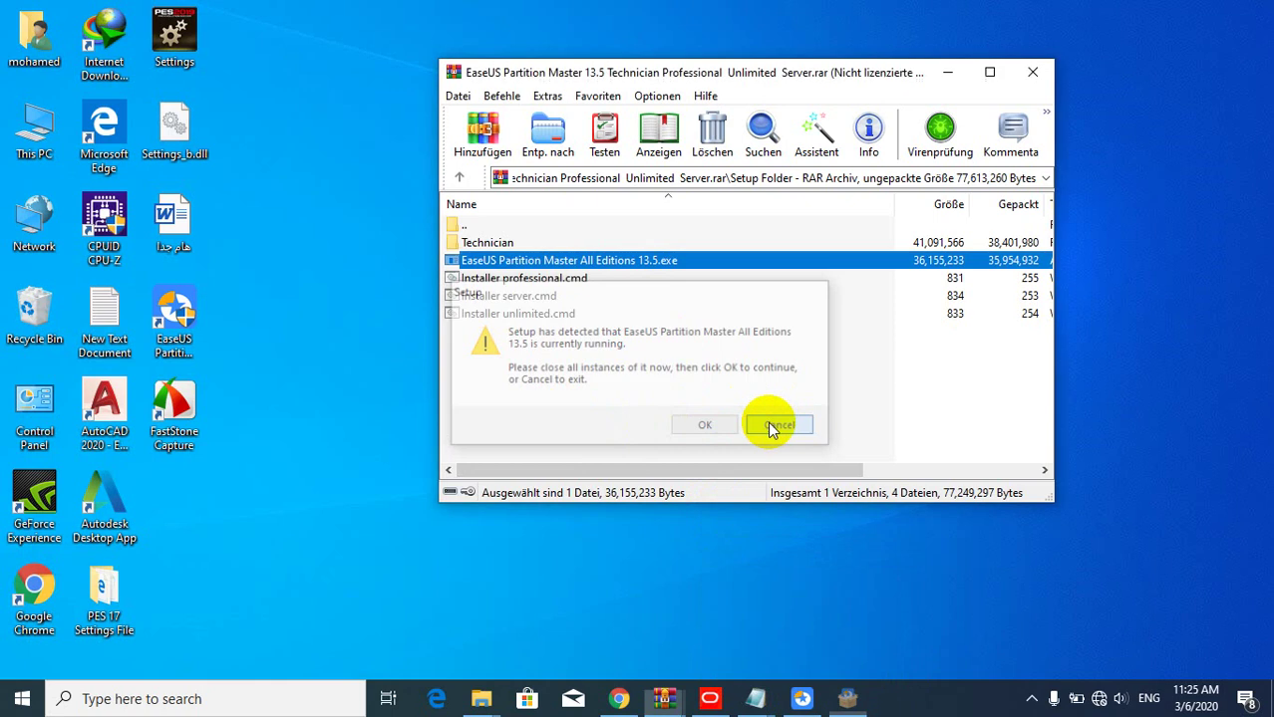
left_click(947, 75)
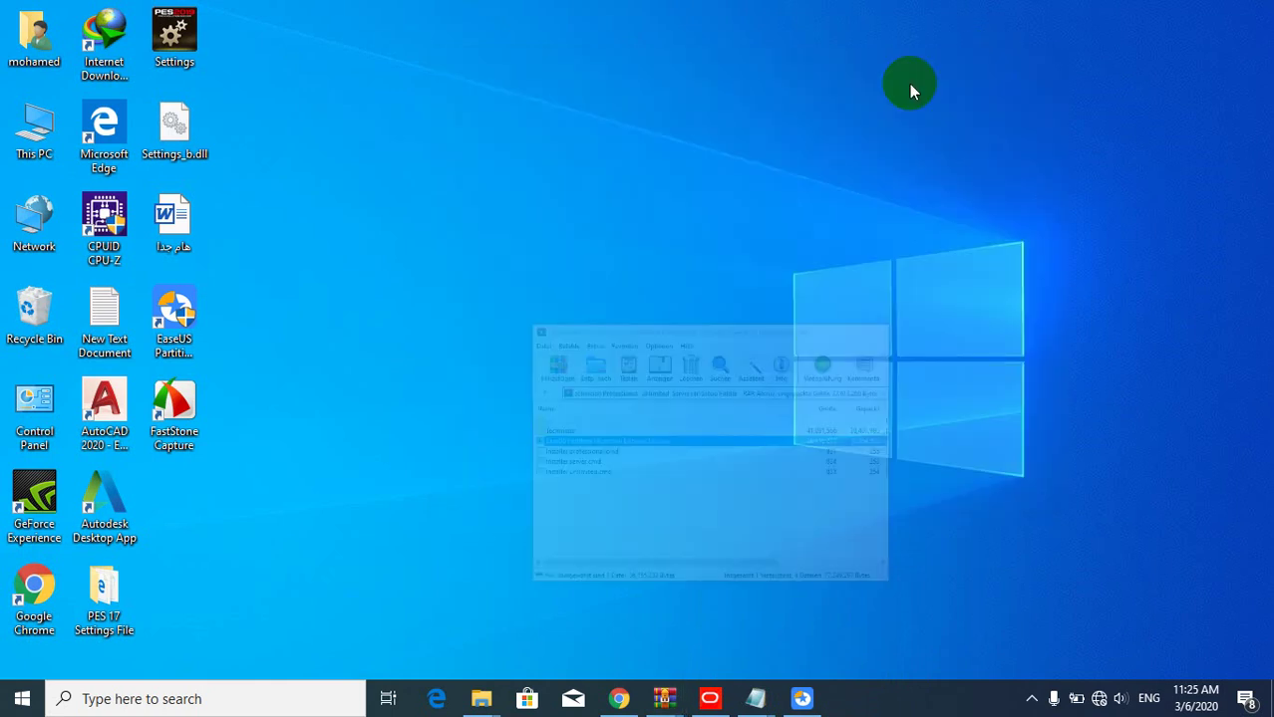
left_click(22, 699)
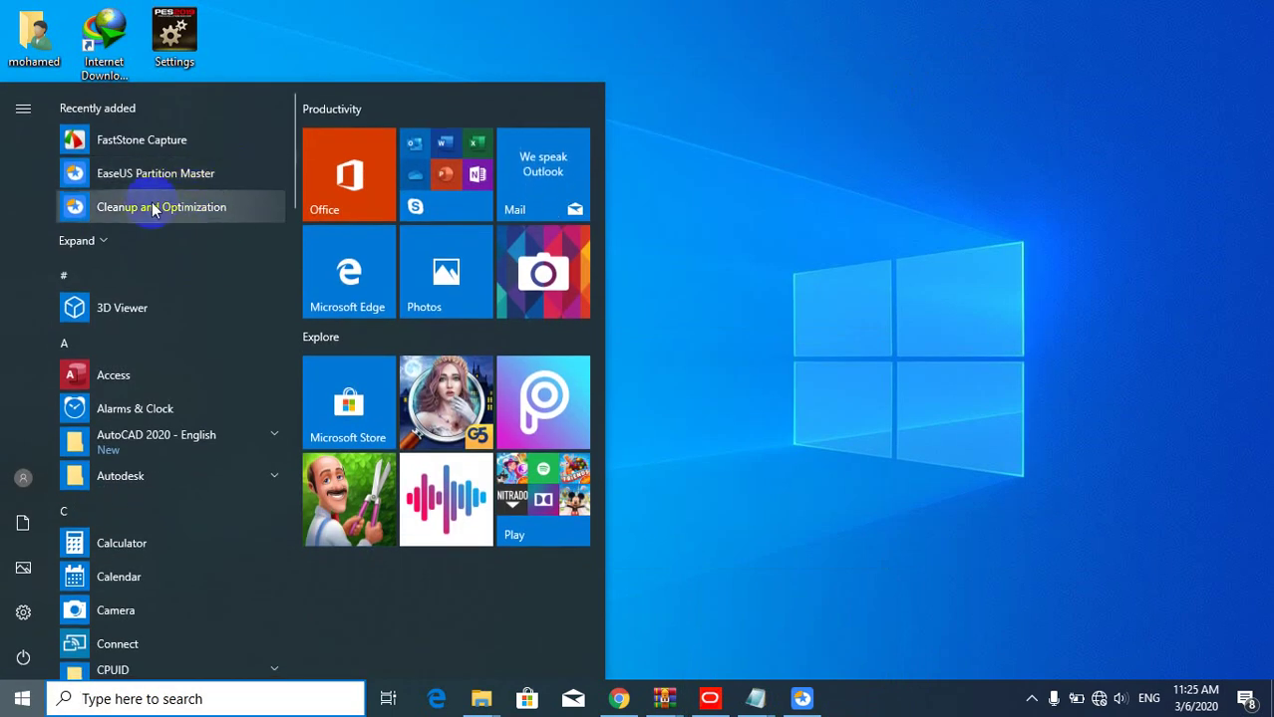
left_click(22, 699)
left_click(22, 699)
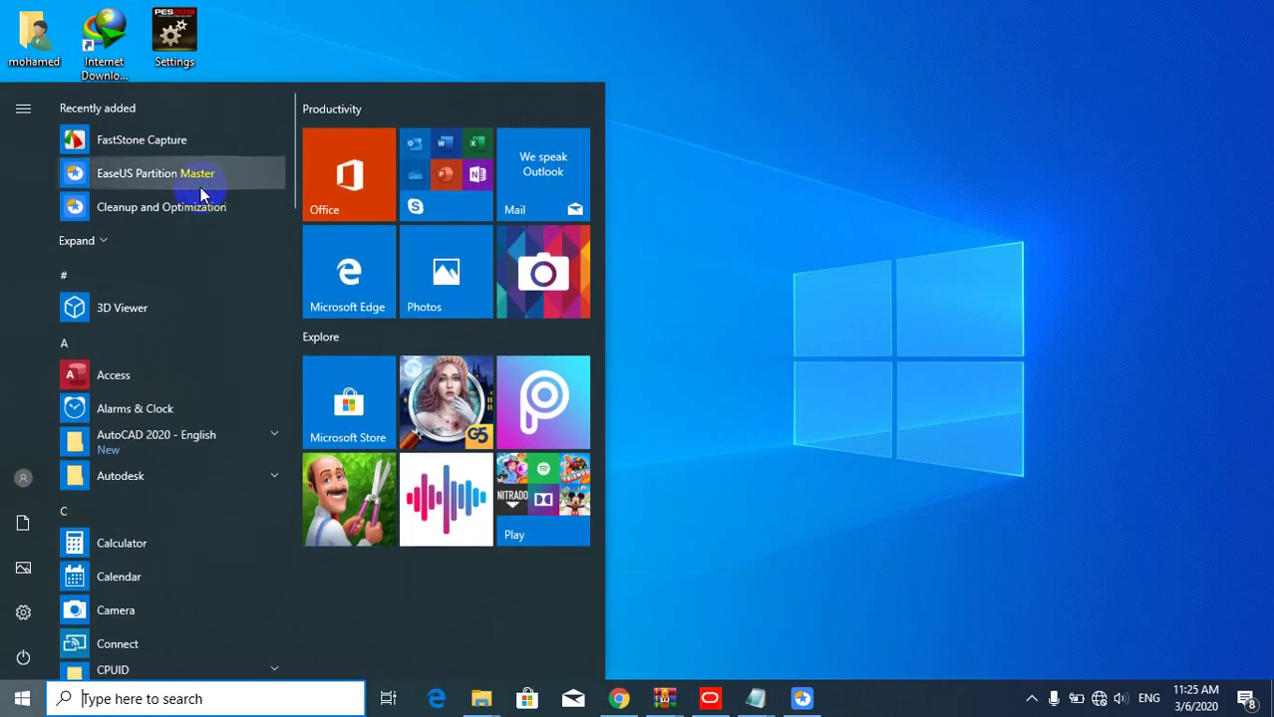
left_click(981, 223)
Step: Exit the running EaseUS Partition Master, discarding its pending operation, and launch the program again
left_click(803, 699)
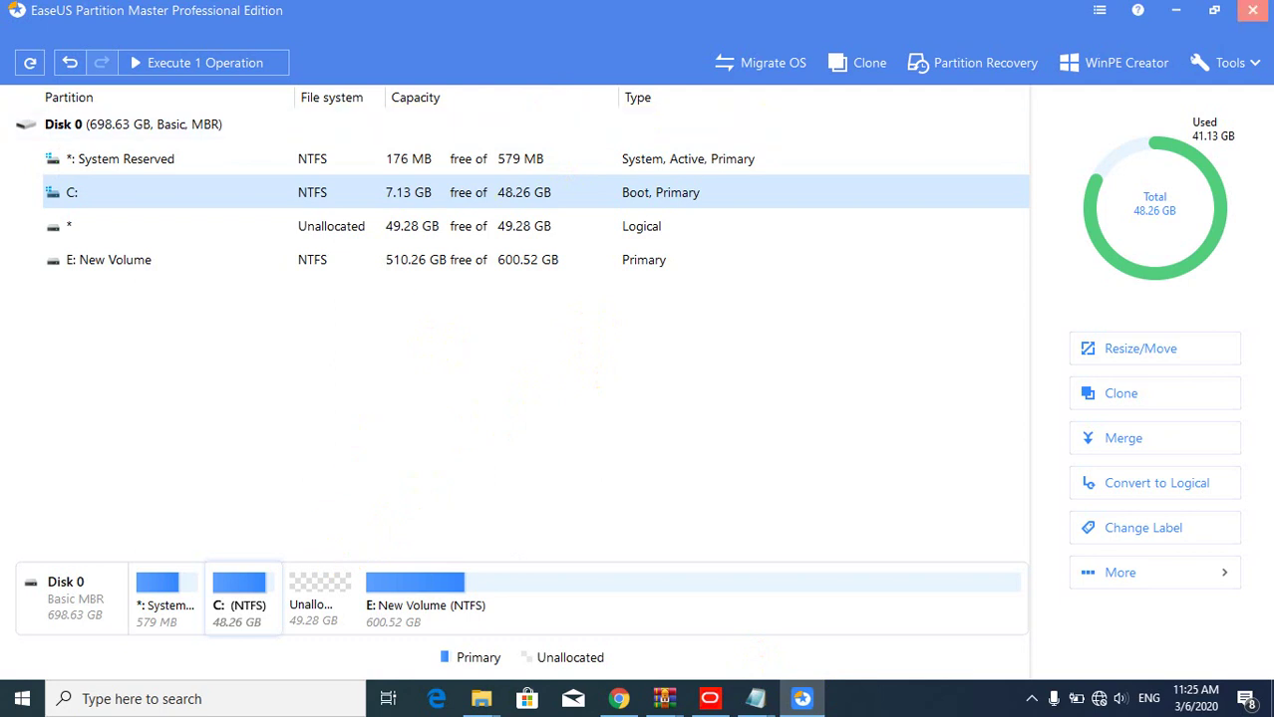
left_click(1254, 14)
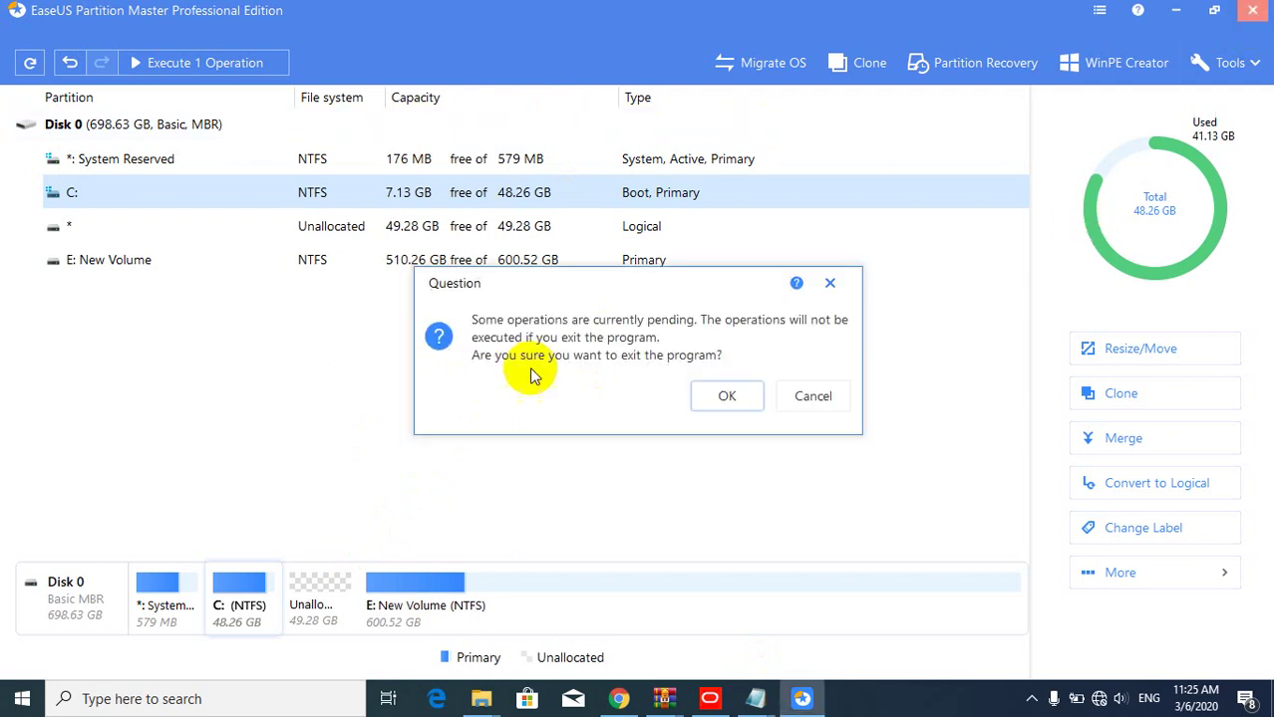
left_click(721, 403)
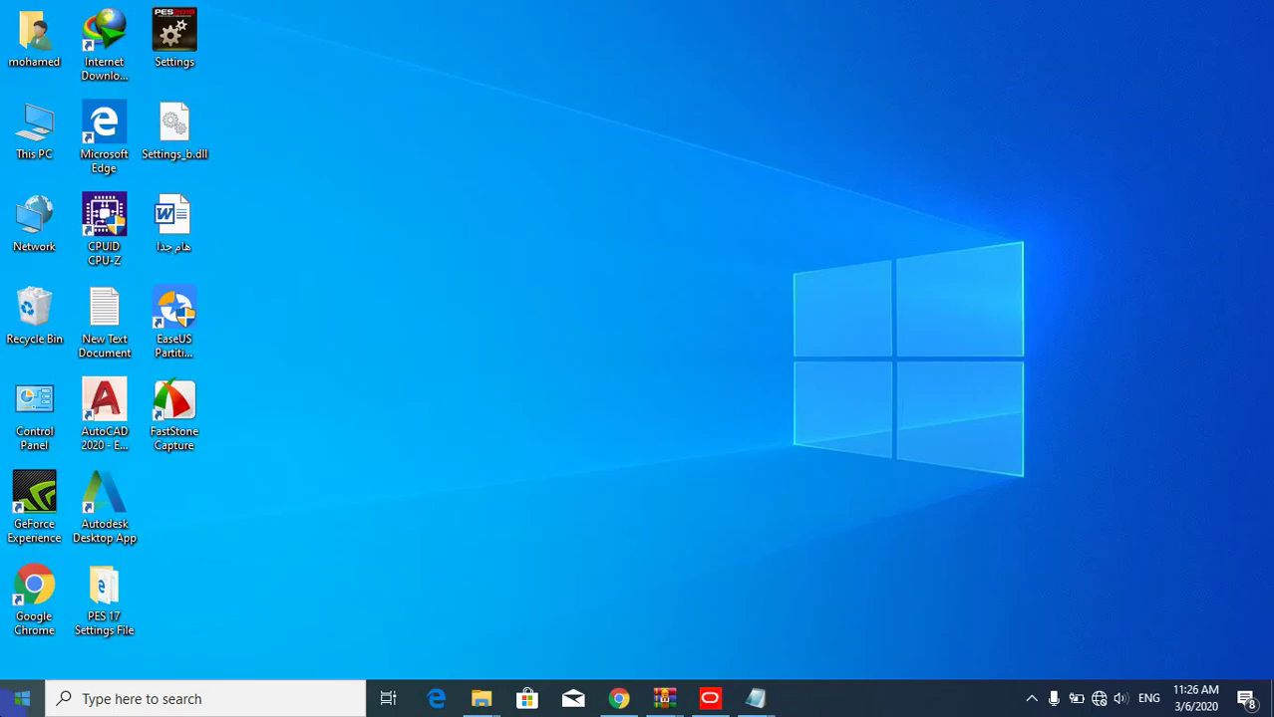
left_click(22, 699)
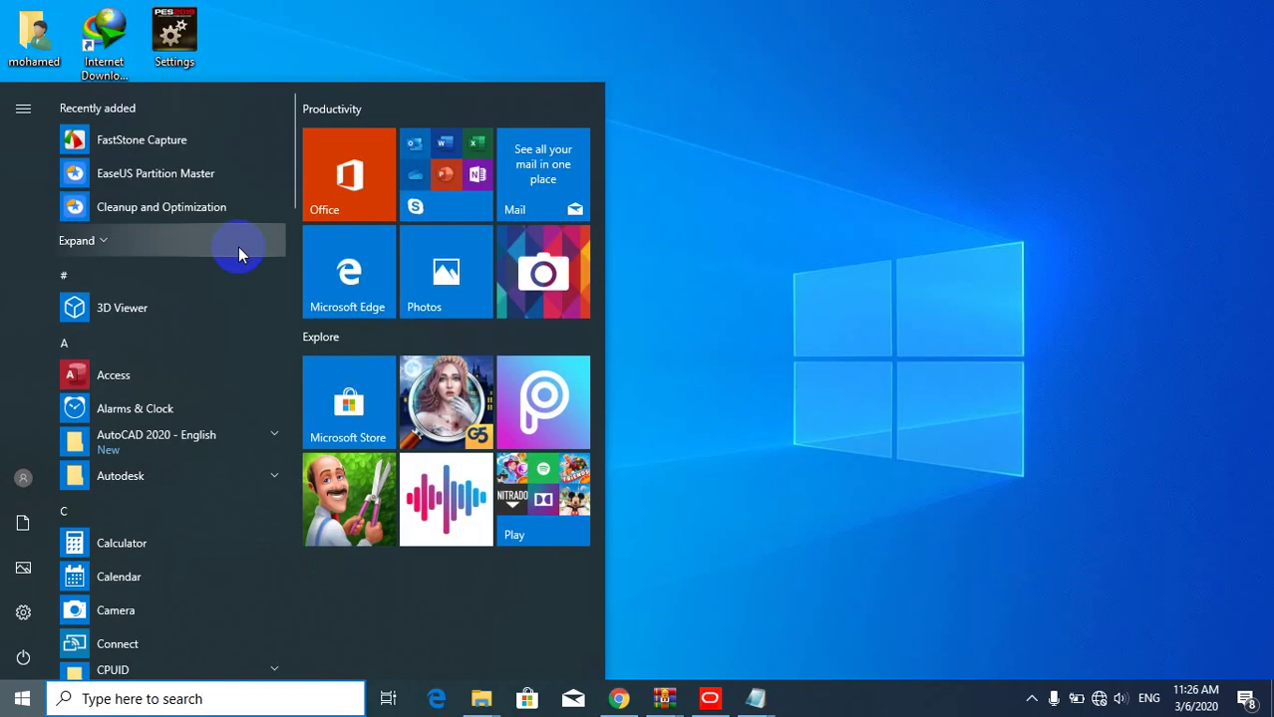
left_click(168, 174)
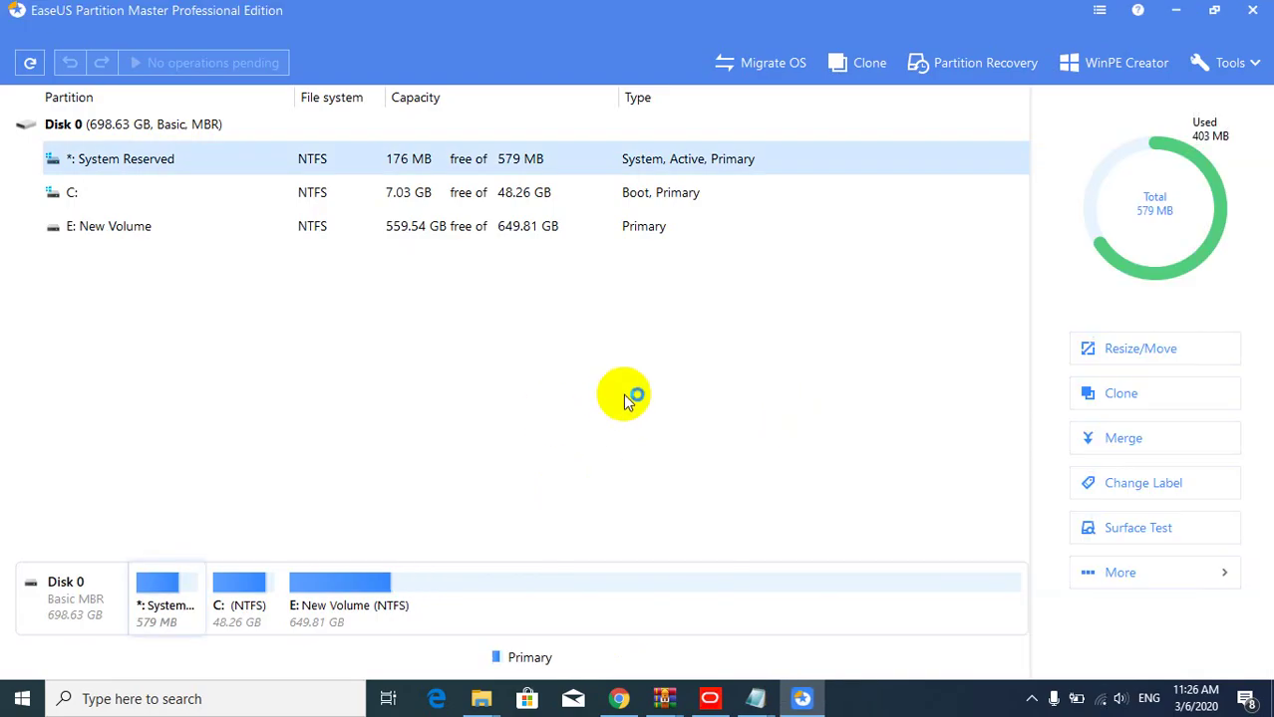
Step: Examine the capacity and free space of the System Reserved, C: and E: New Volume partitions on Disk 0
left_click(286, 197)
left_click(261, 169)
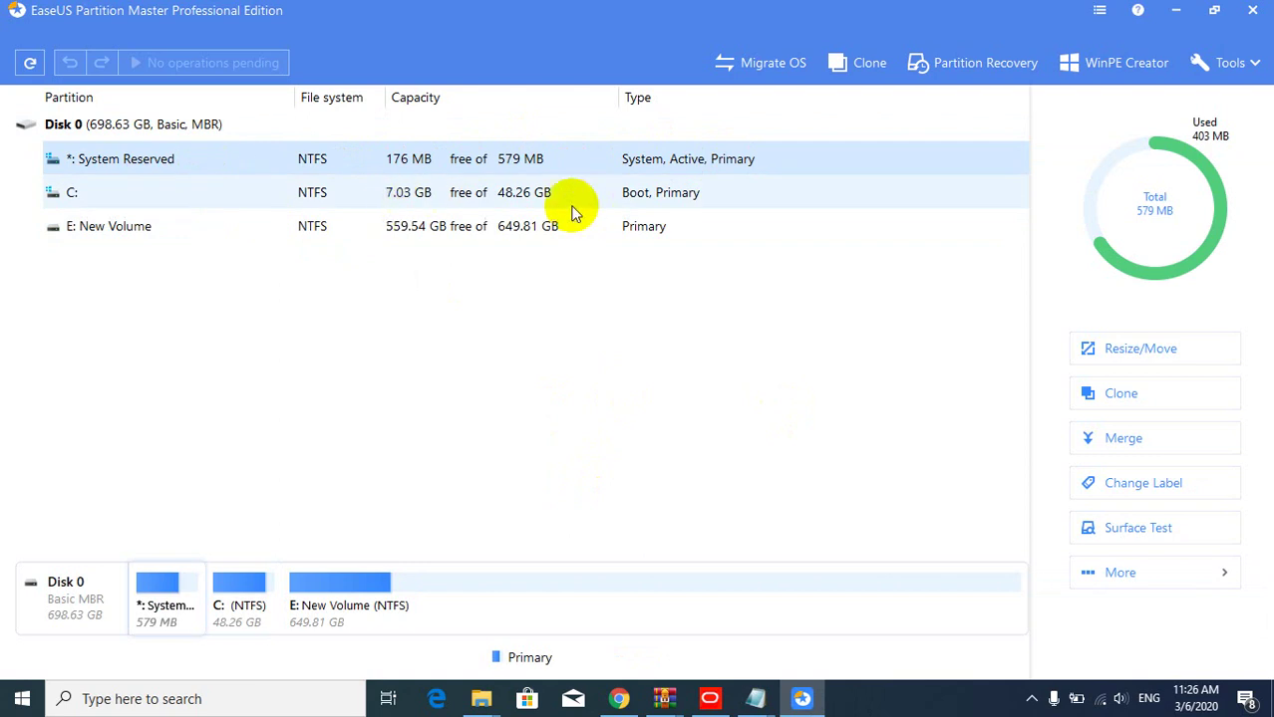
left_click(270, 197)
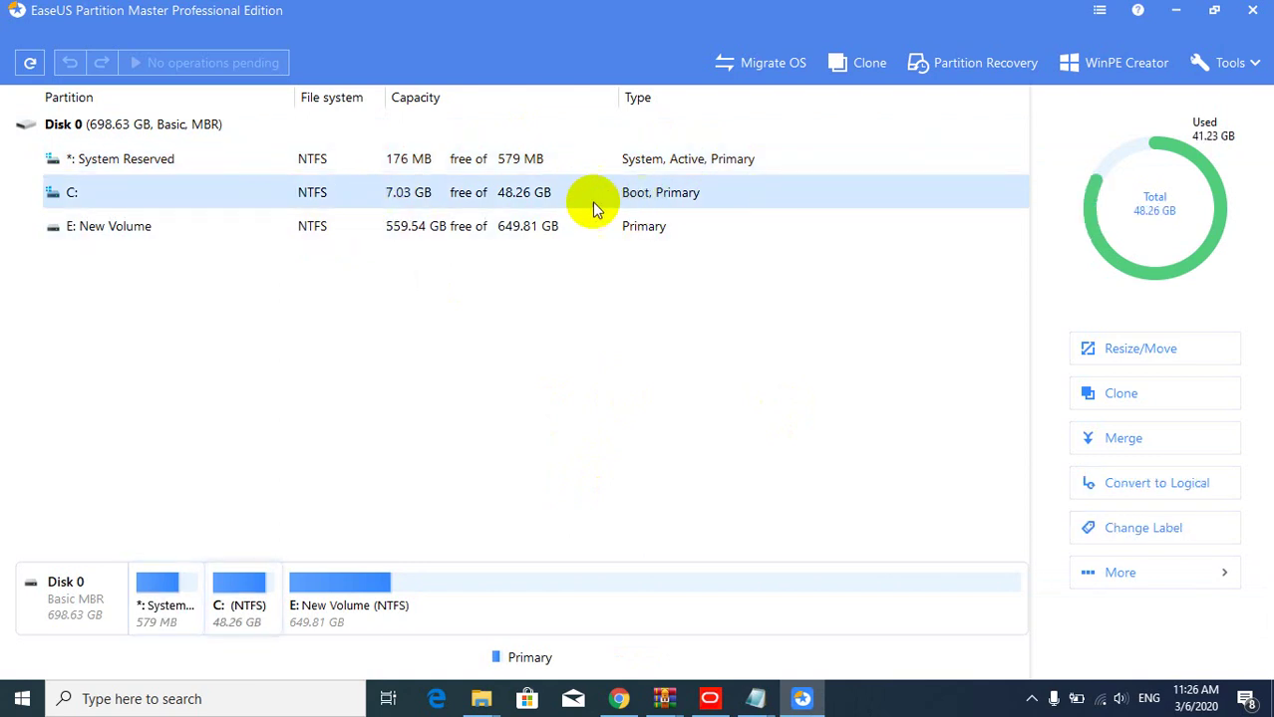
left_click(299, 226)
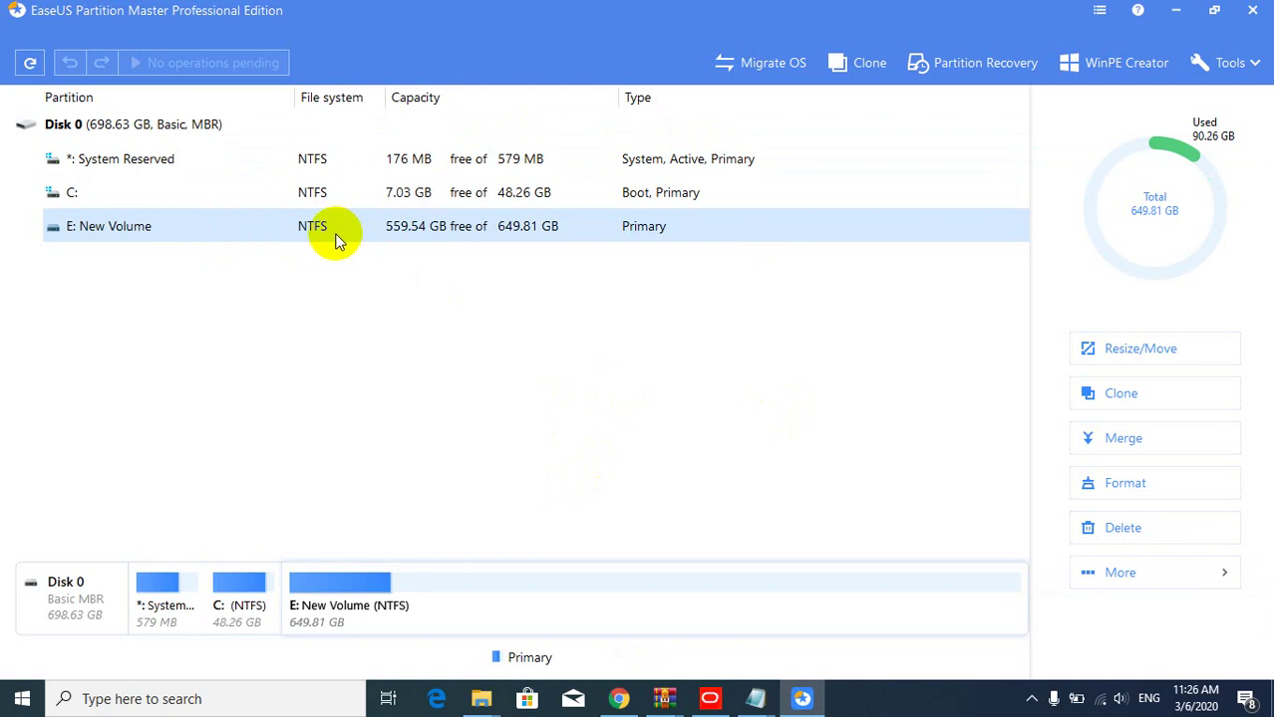
left_click(284, 204)
left_click(247, 234)
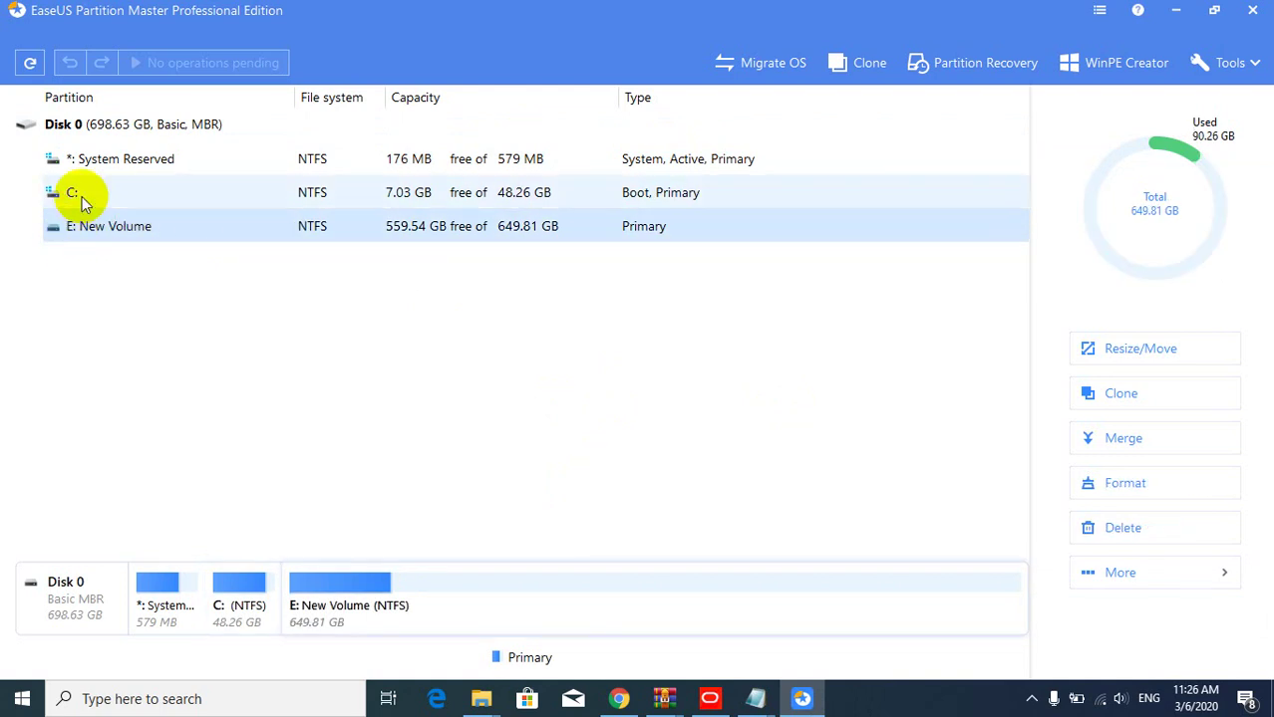
left_click(83, 202)
left_click(86, 227)
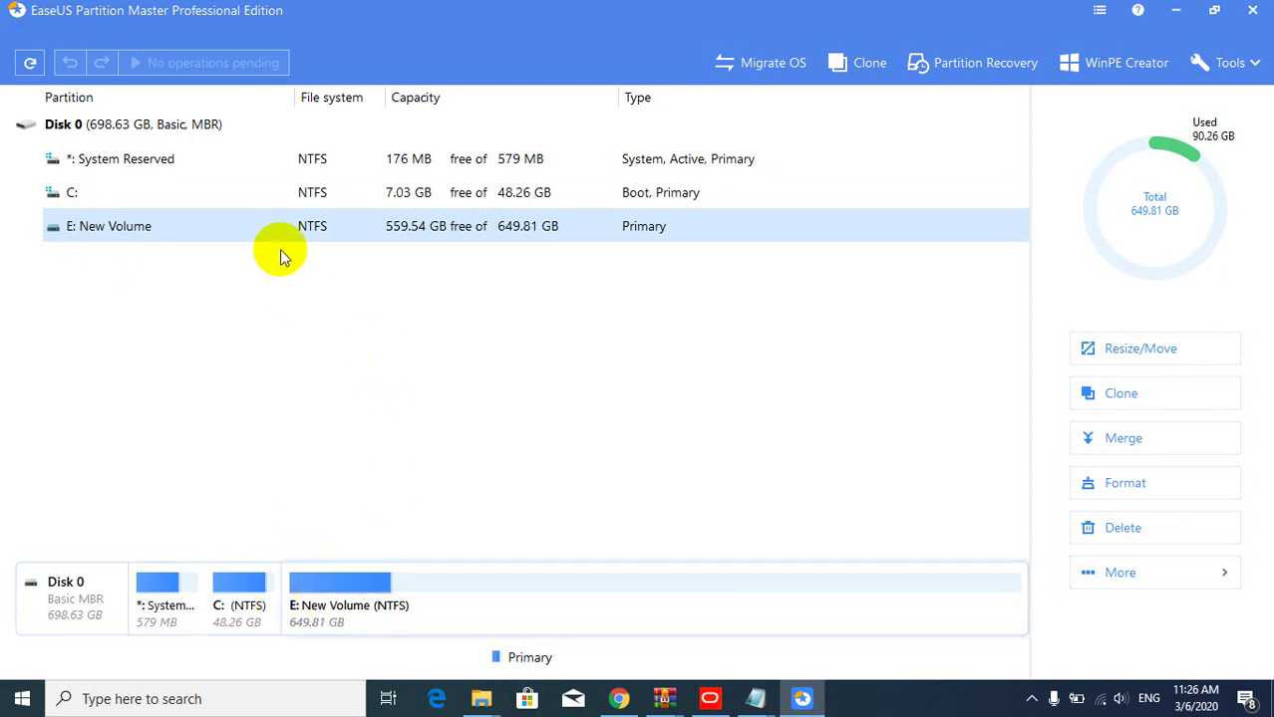
left_click(106, 206)
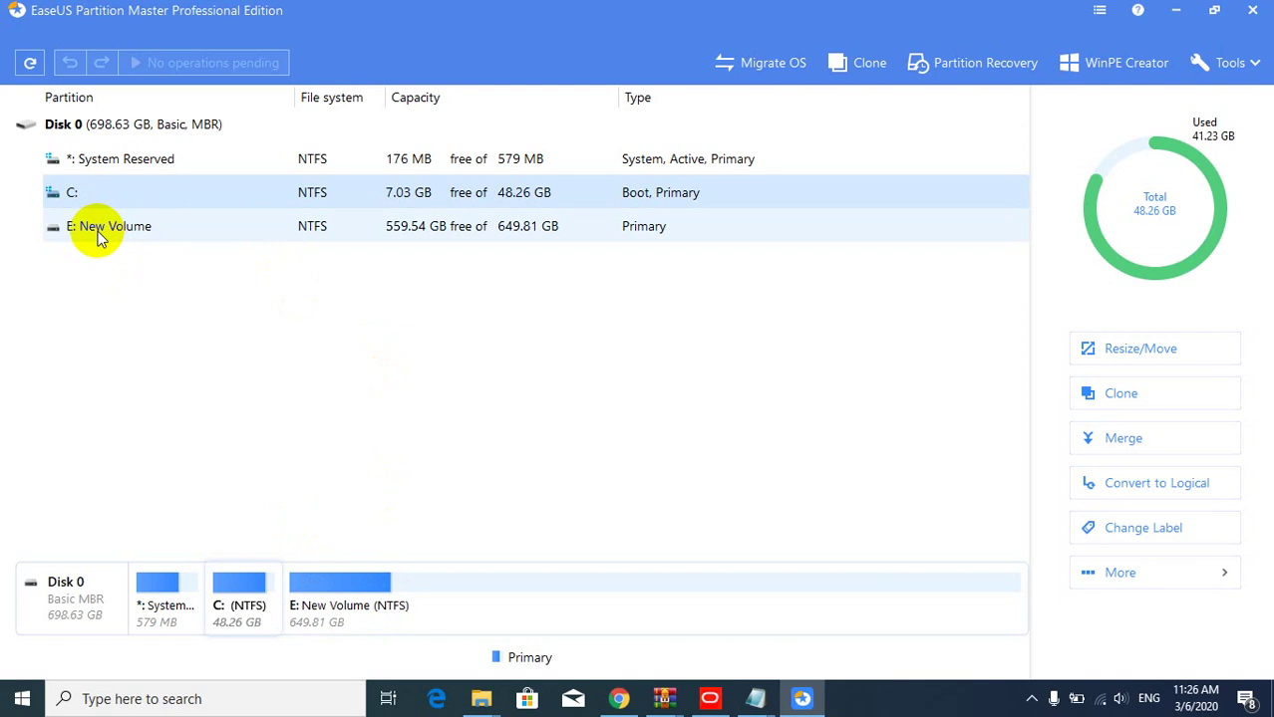
left_click(98, 235)
left_click(97, 205)
left_click(88, 232)
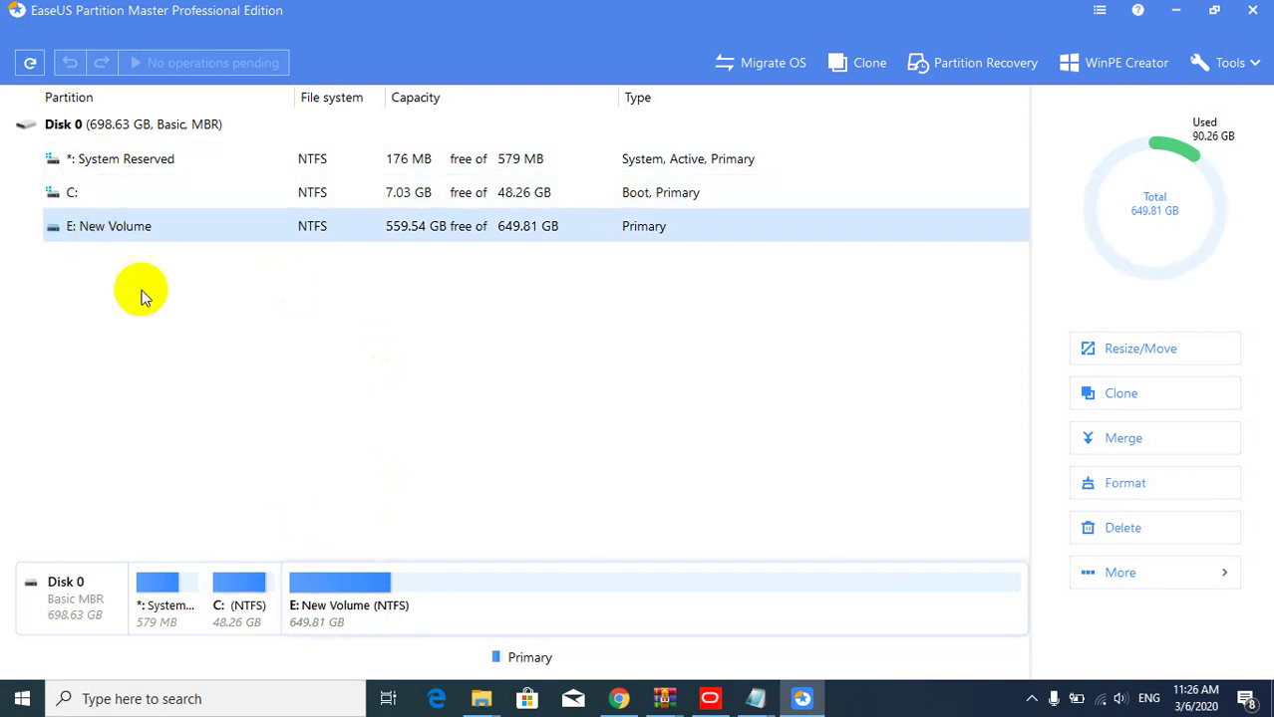
Step: Shrink partition E: New Volume to about 477 GB from its end, leaving the freed space unallocated behind it
right_click(309, 593)
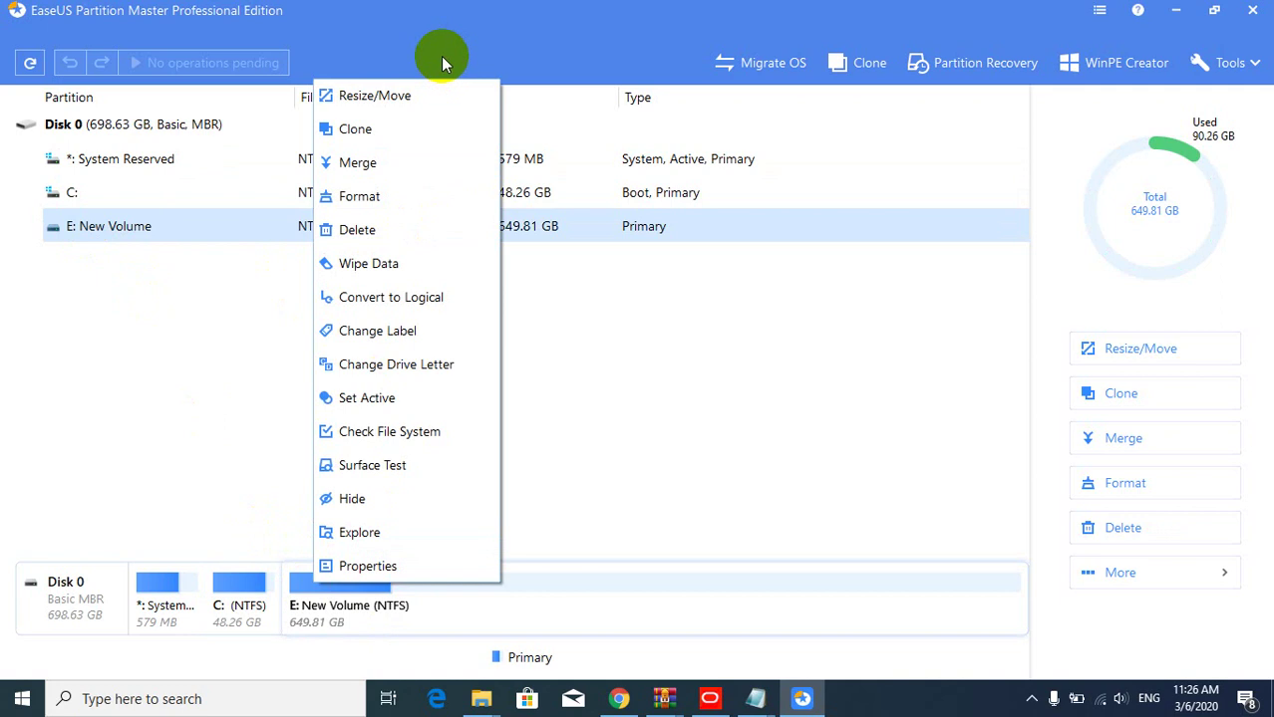
left_click(633, 372)
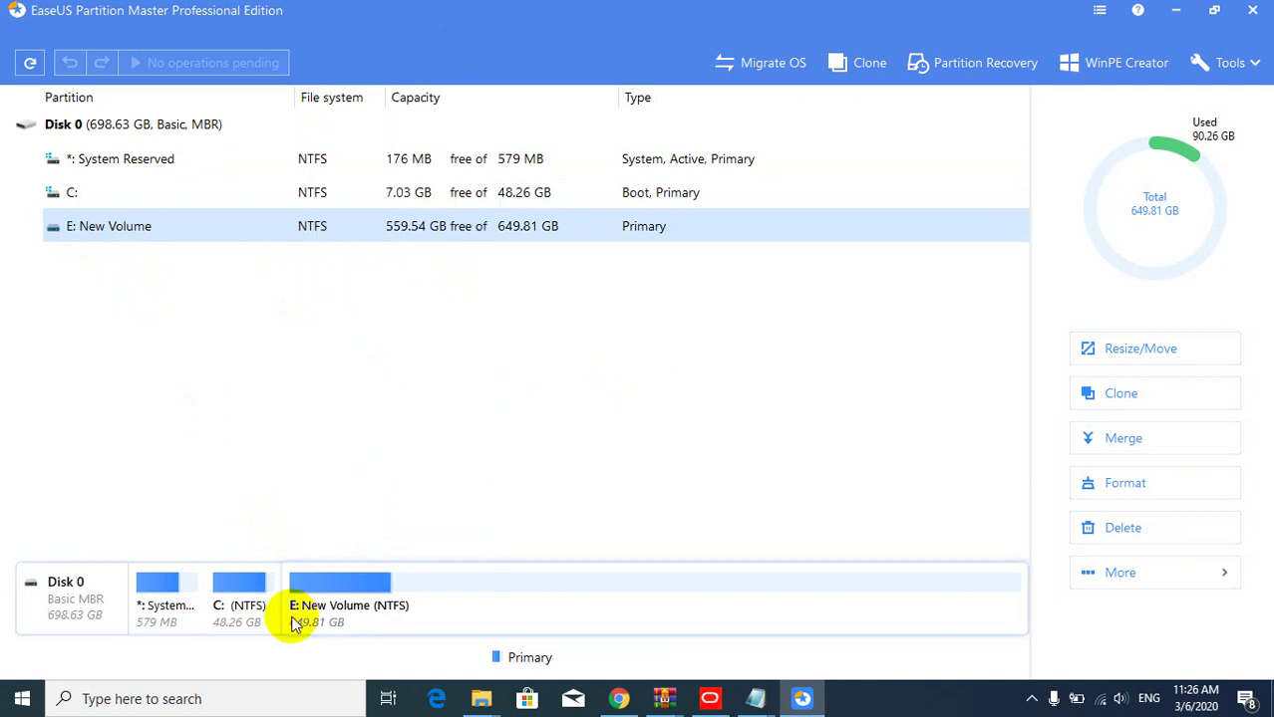
right_click(371, 612)
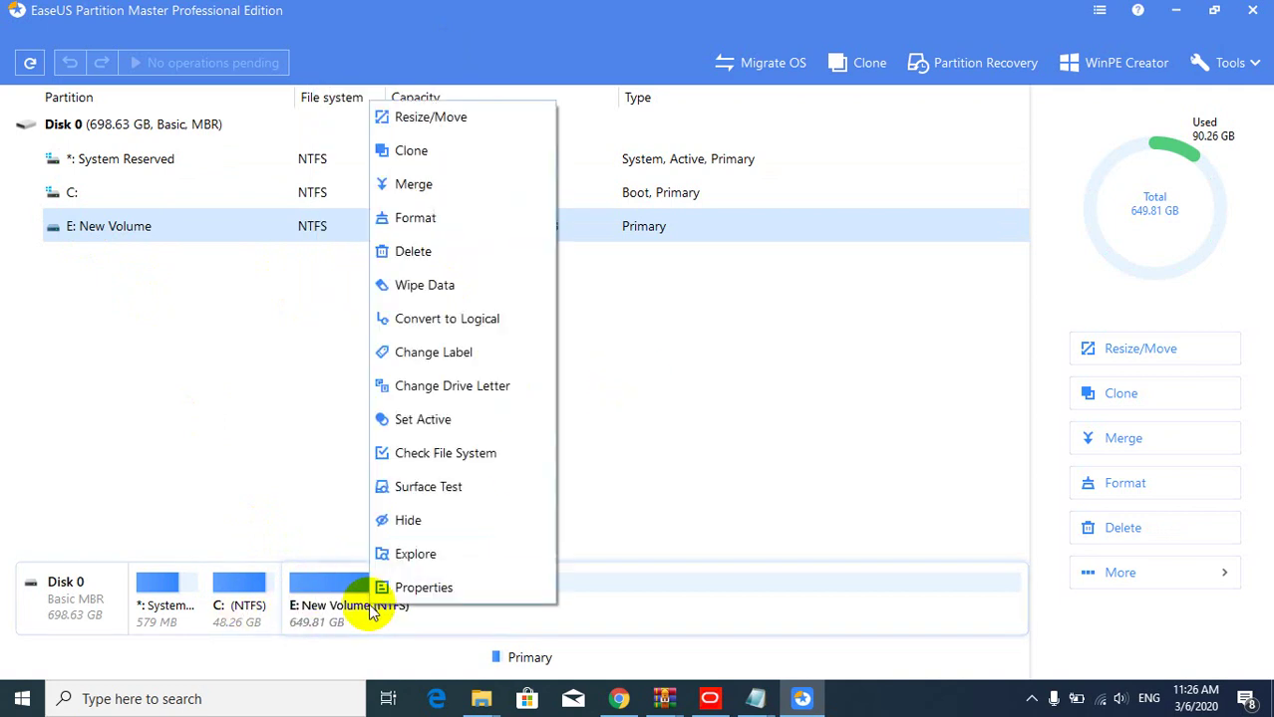
left_click(431, 119)
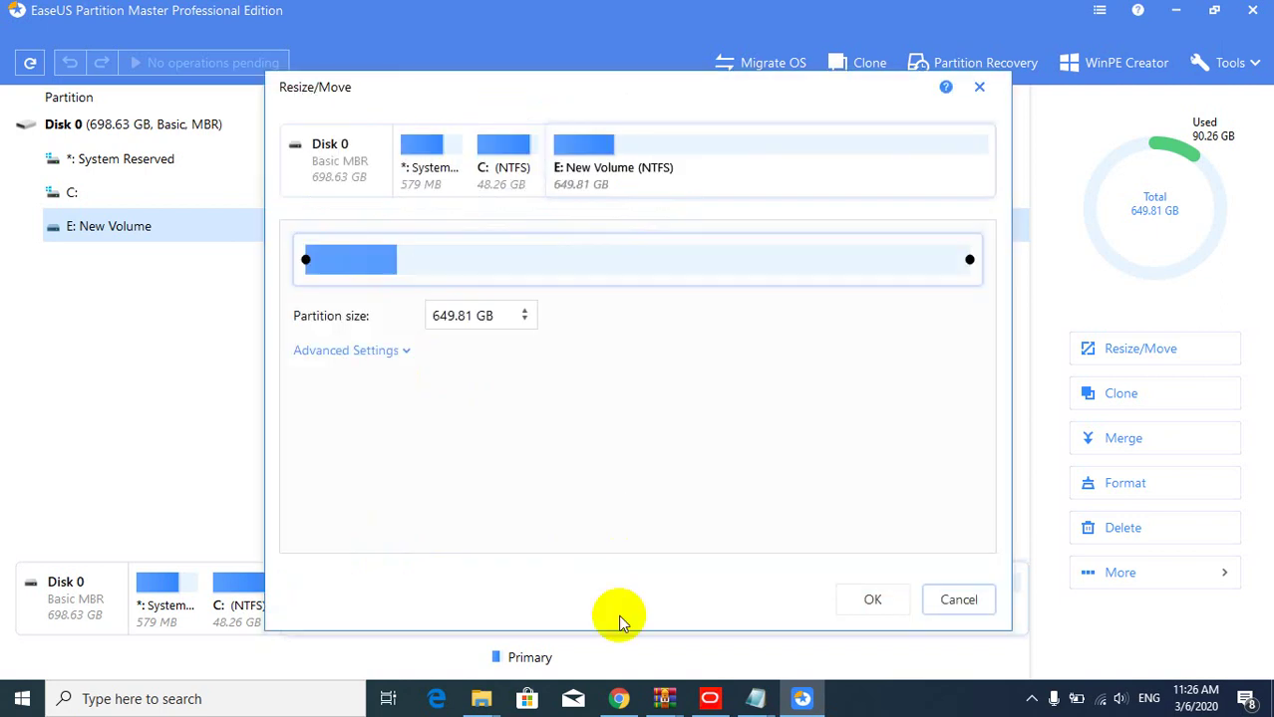
left_click_drag(363, 86, 534, 99)
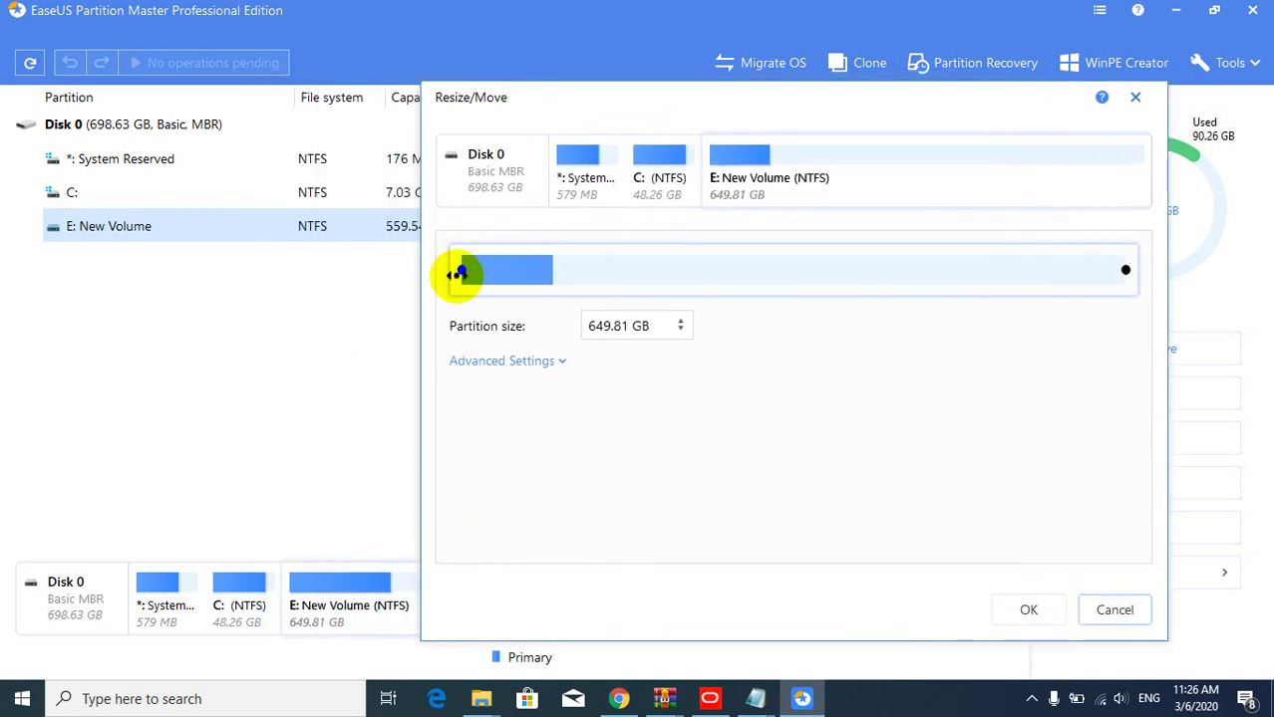
mouse_move(459, 272)
left_mouse_down()
mouse_move(771, 272)
mouse_move(426, 267)
left_mouse_up()
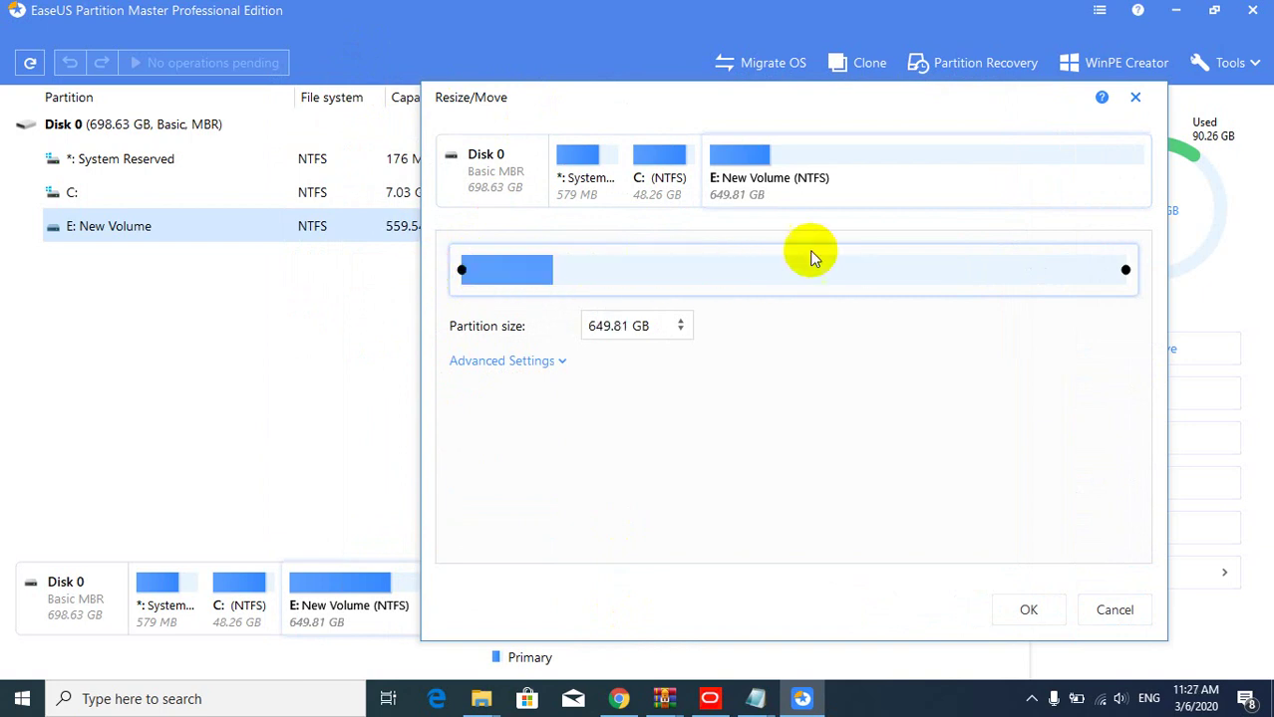
left_click_drag(1124, 269, 949, 270)
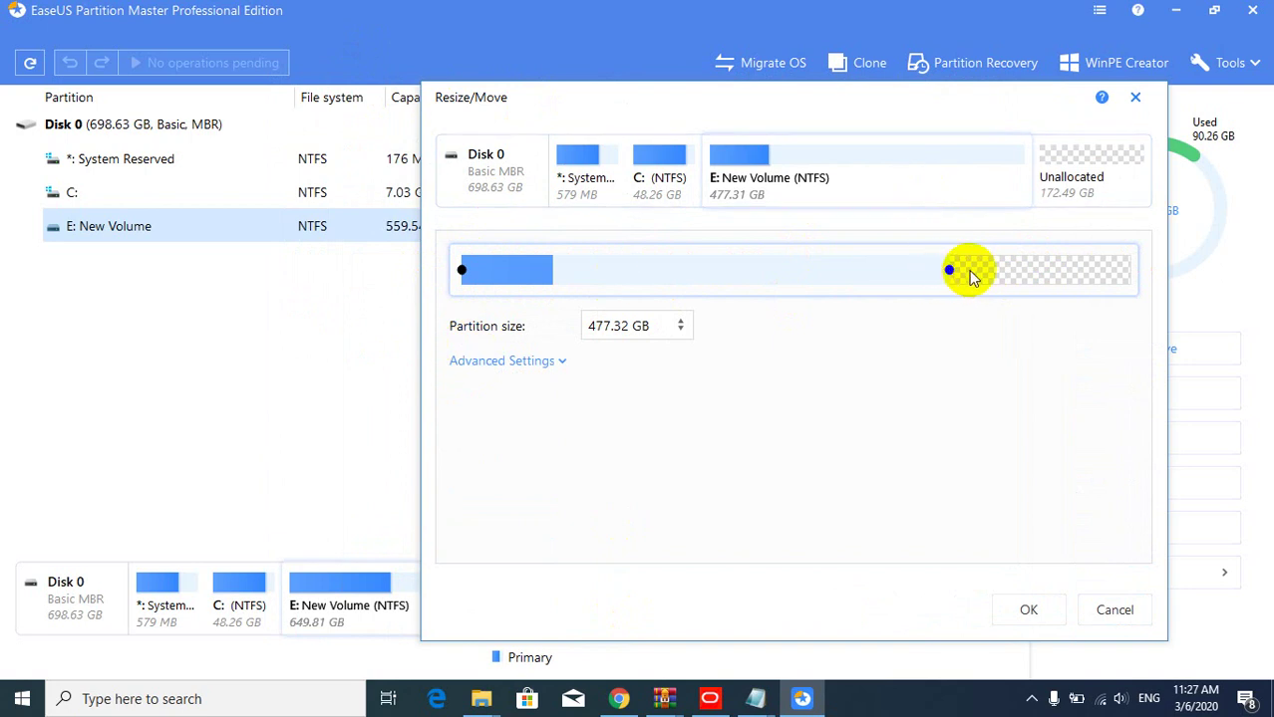
left_click(1033, 610)
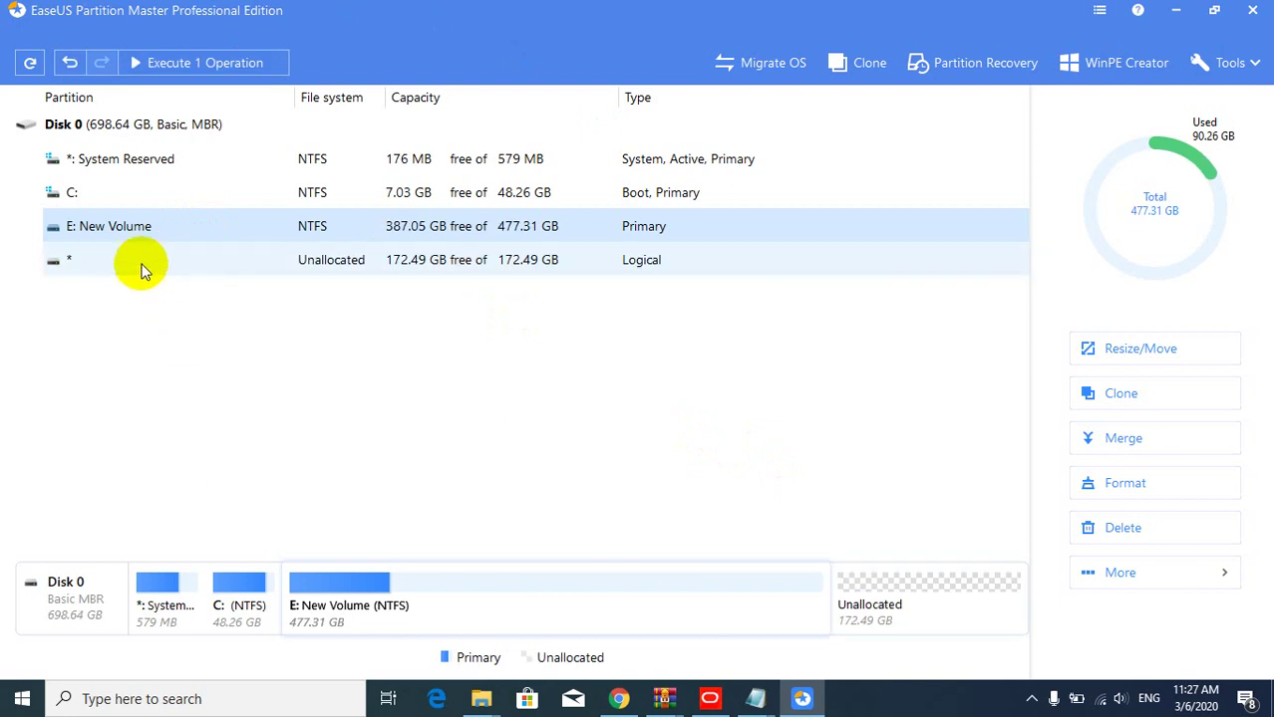
Step: Check the resize options for partition C:, close them, and undo the pending resize of E: New Volume
left_click(137, 261)
right_click(90, 191)
left_click(159, 205)
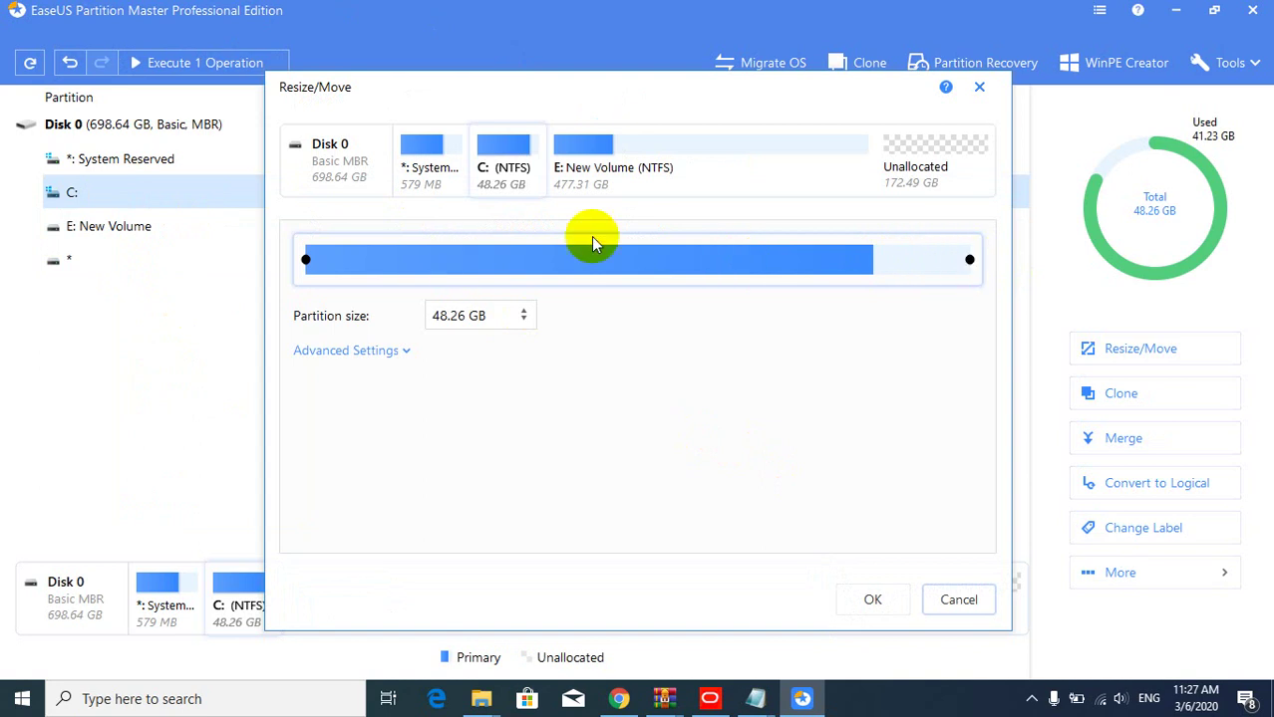
left_click(978, 86)
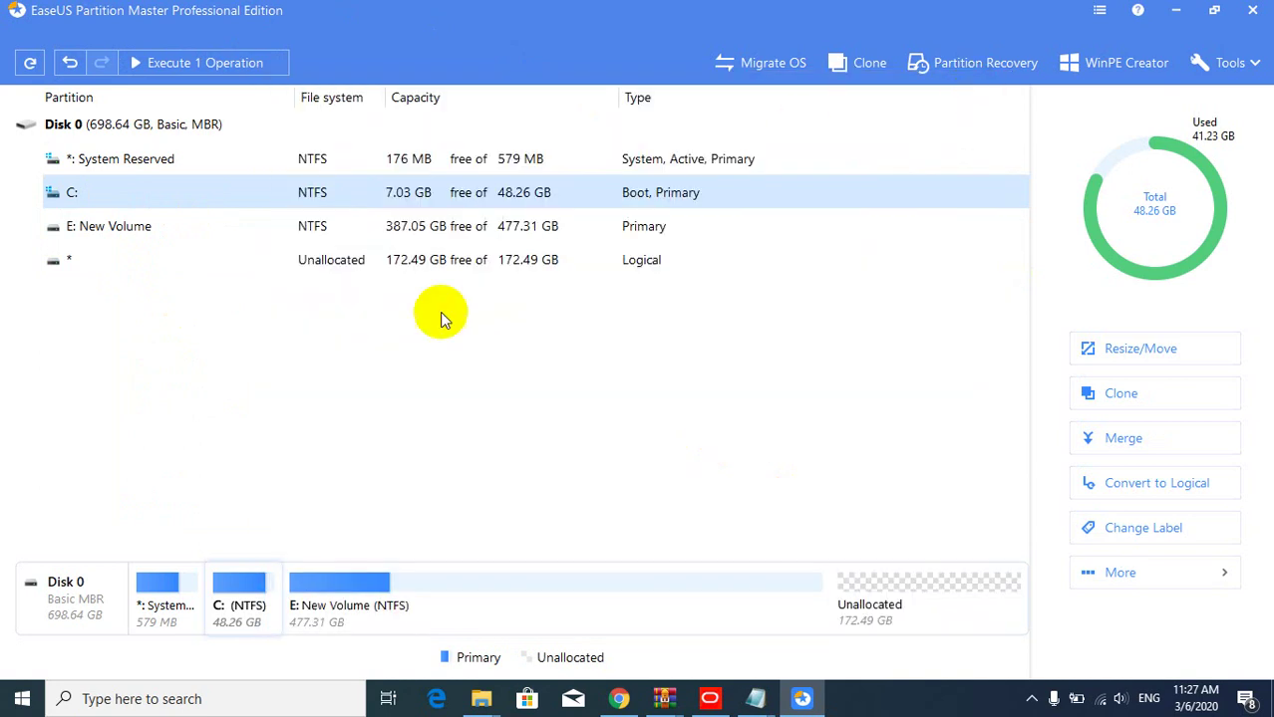
left_click(70, 65)
left_click(84, 194)
left_click(96, 224)
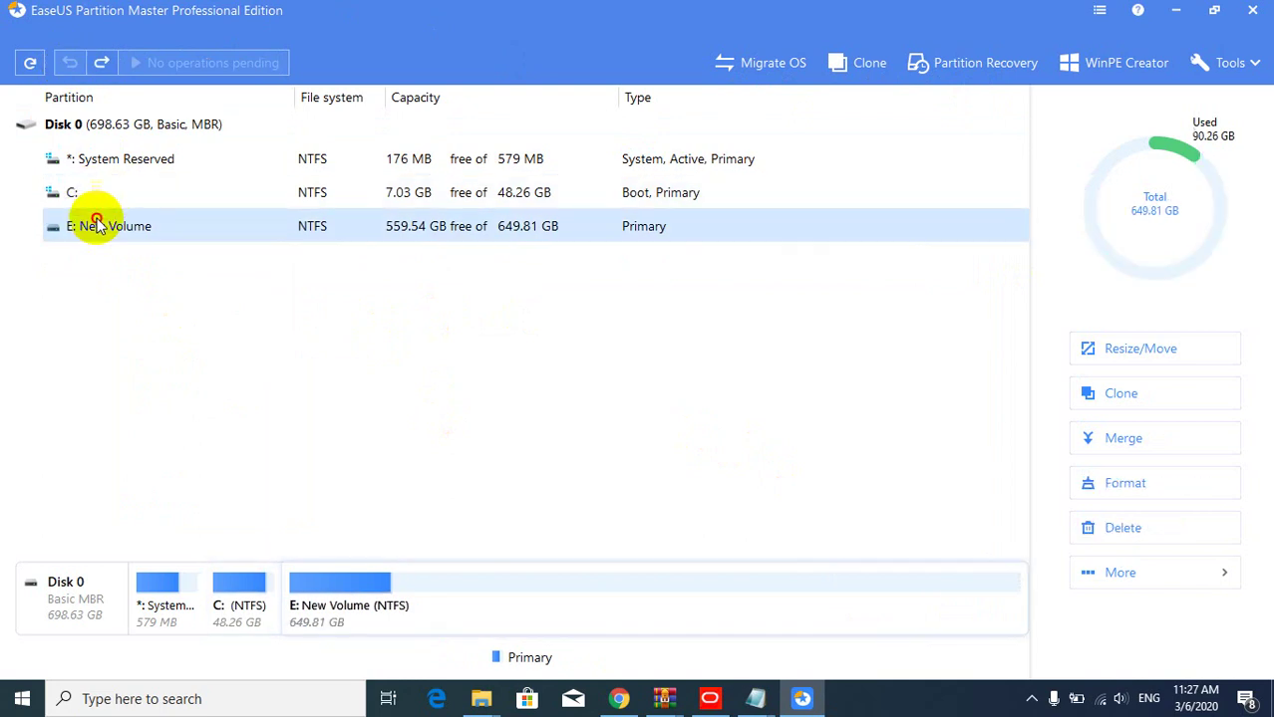
left_click(99, 199)
left_click(113, 227)
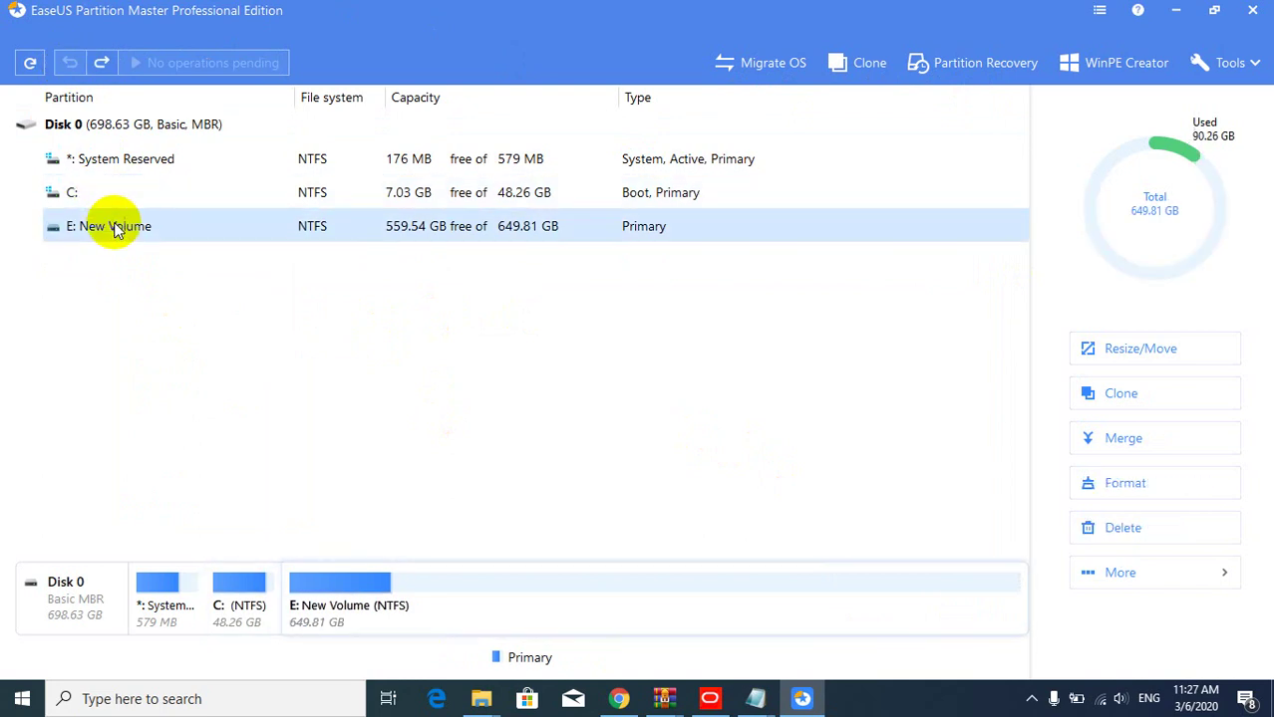
right_click(115, 228)
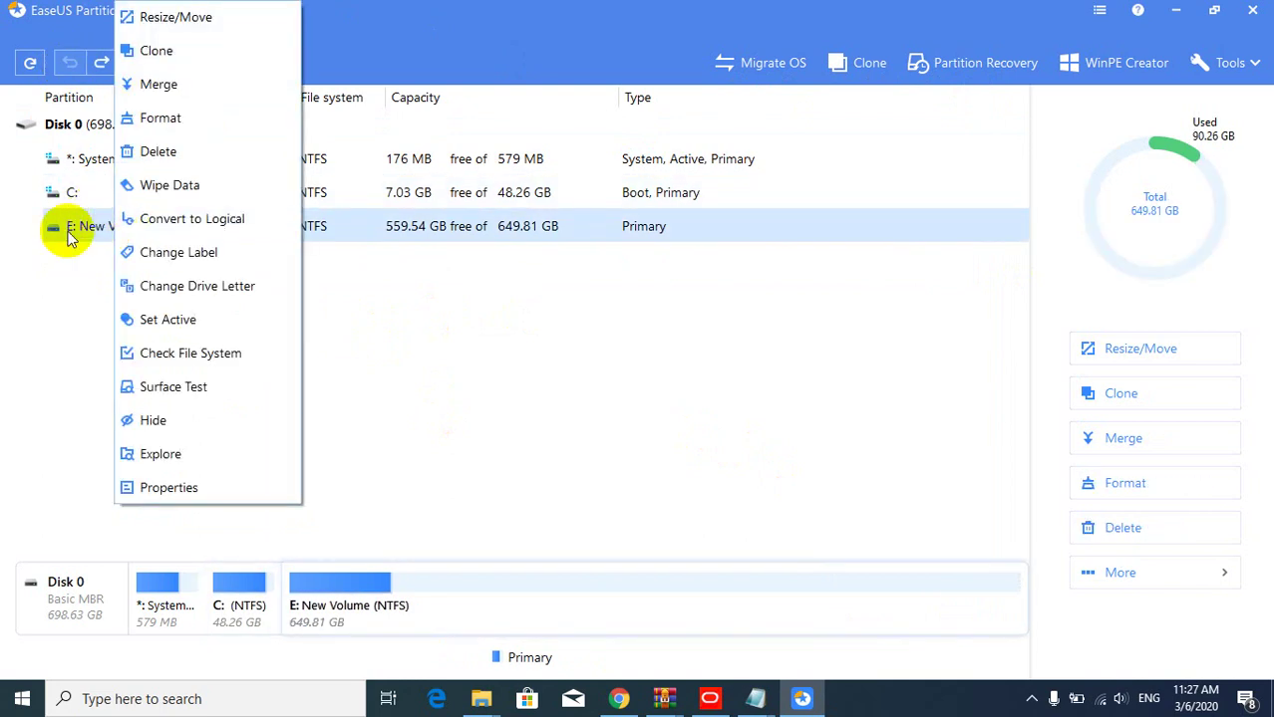
left_click(176, 17)
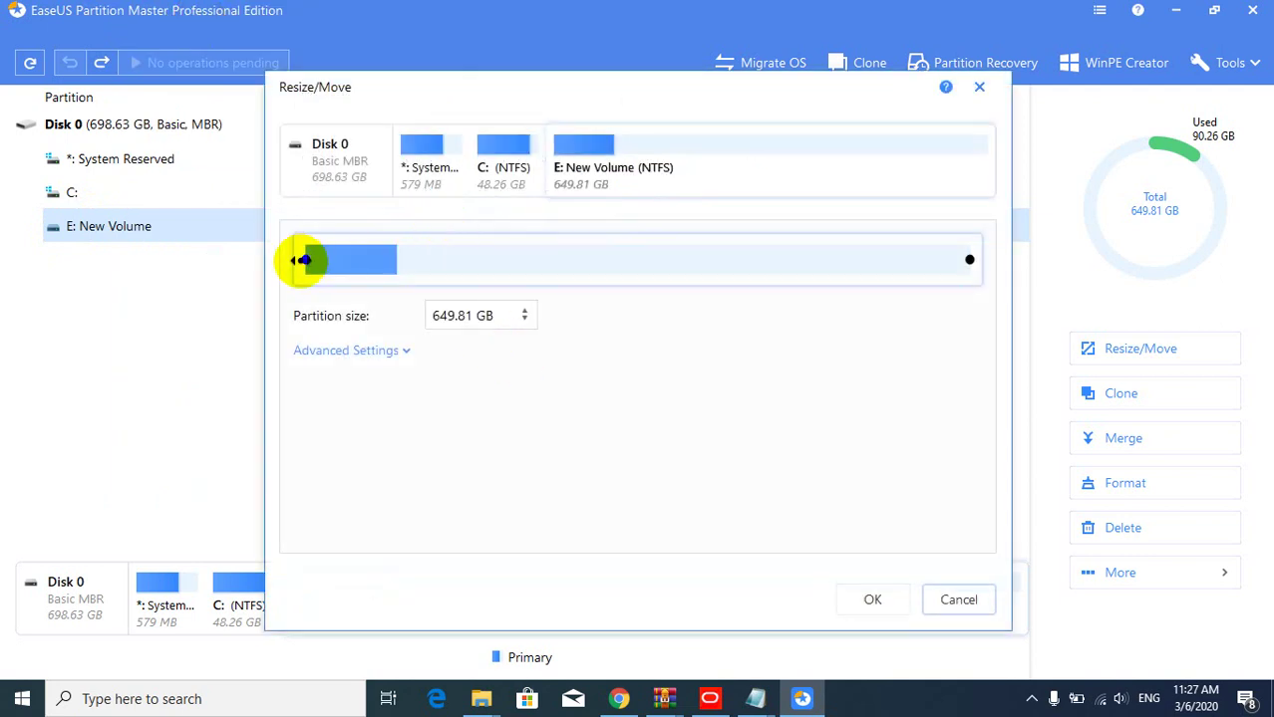
left_click_drag(301, 260, 339, 260)
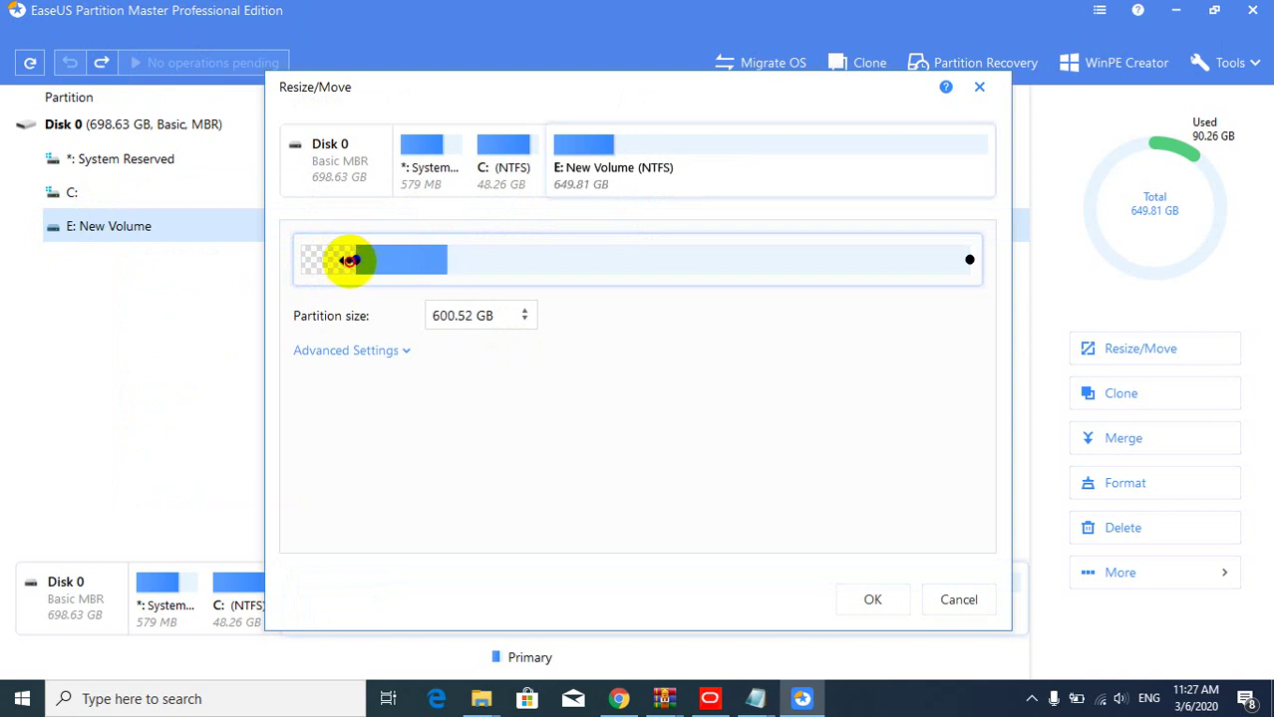
left_click_drag(349, 260, 353, 260)
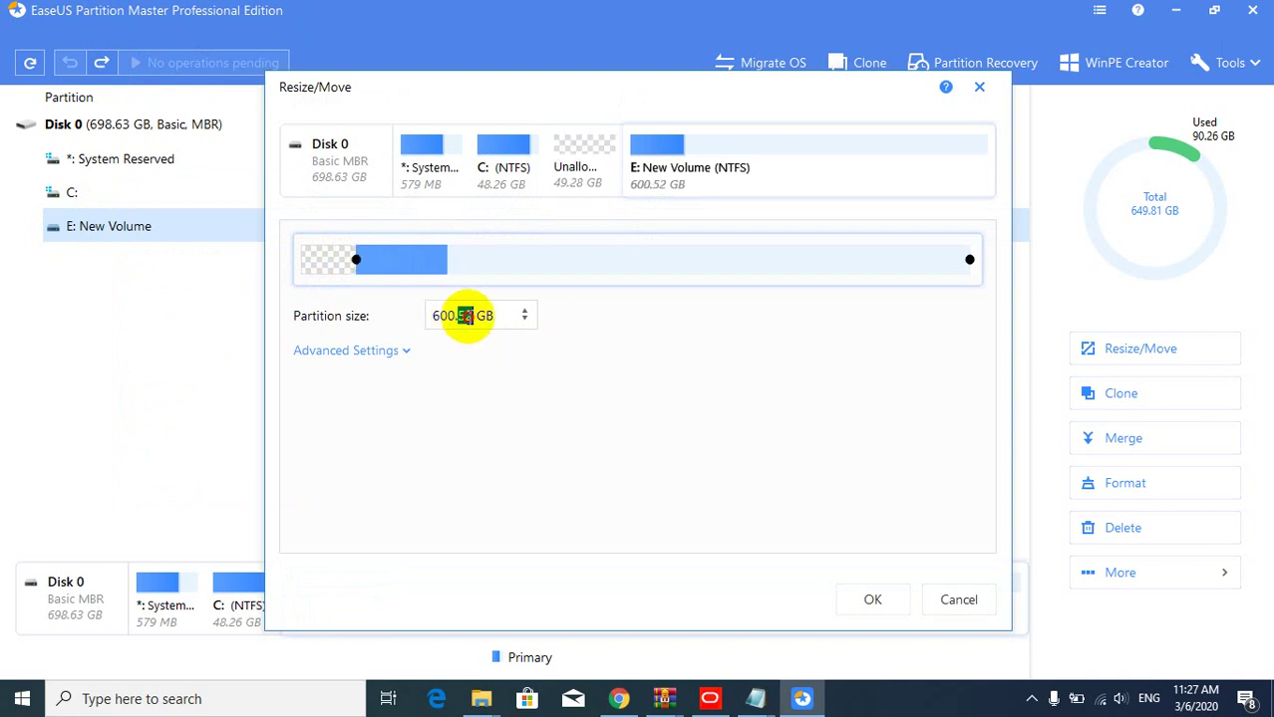
left_click_drag(462, 316, 493, 315)
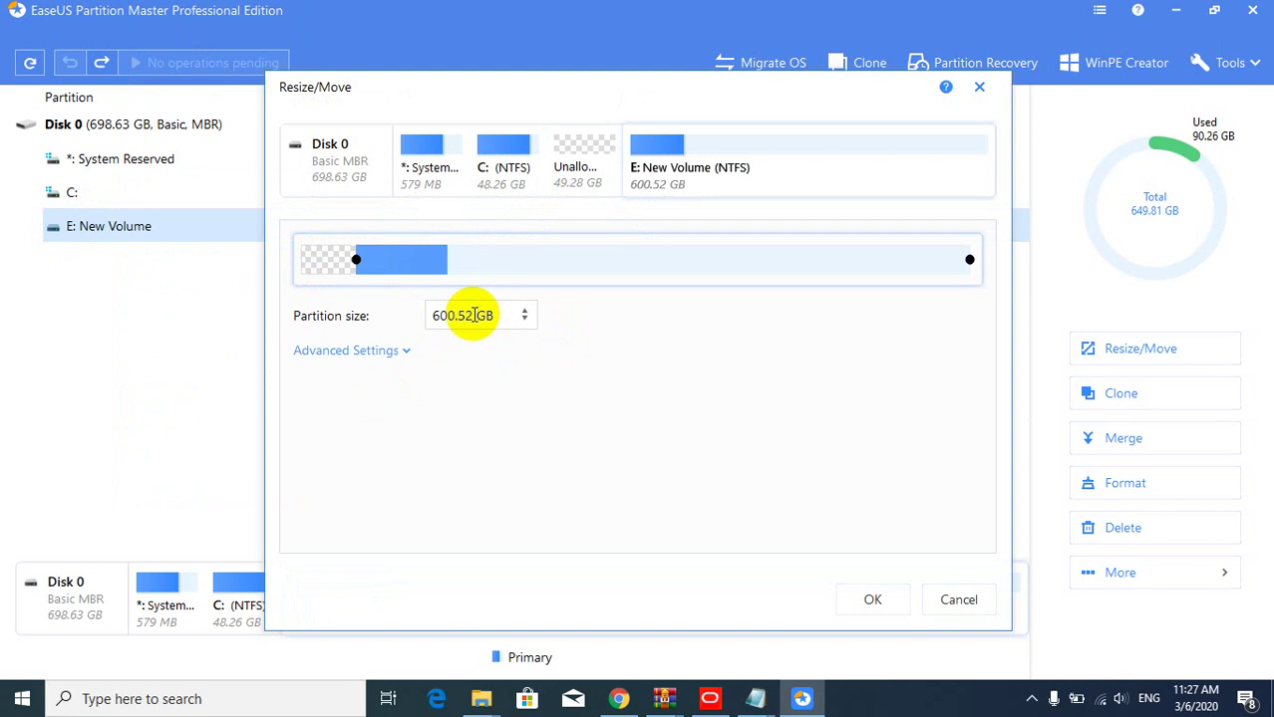
type("00")
left_click(447, 430)
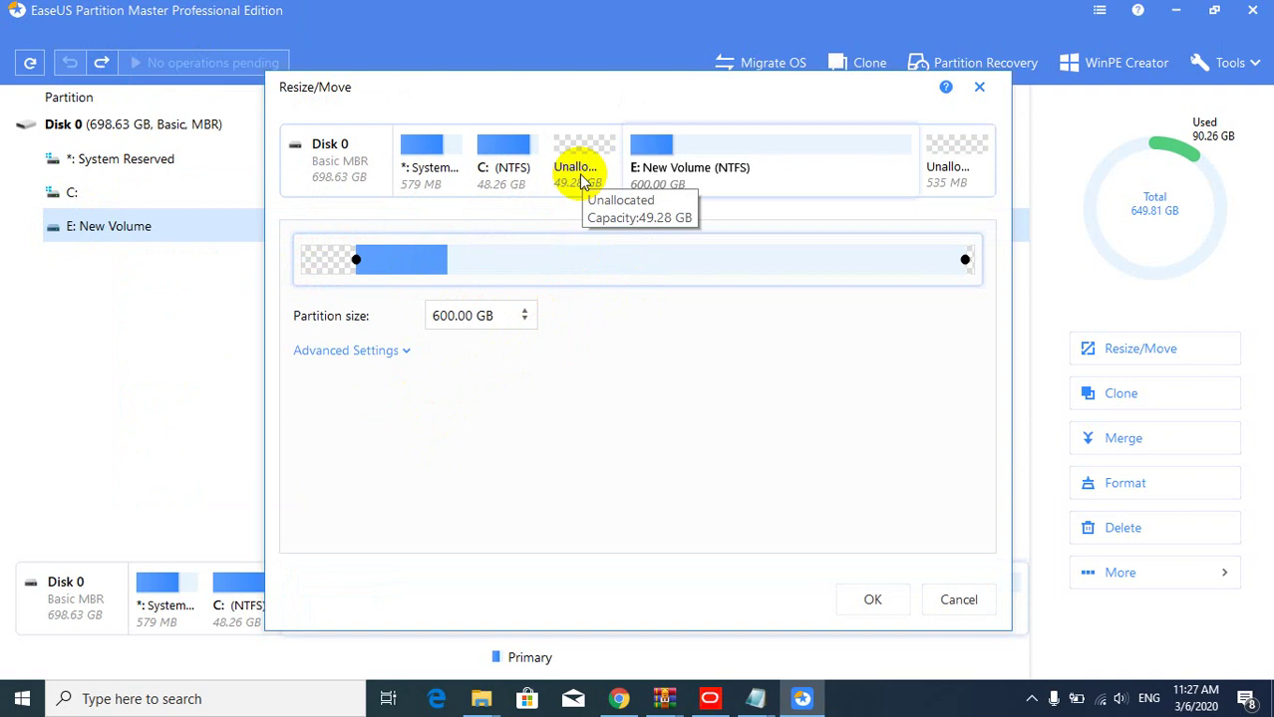
left_click(966, 599)
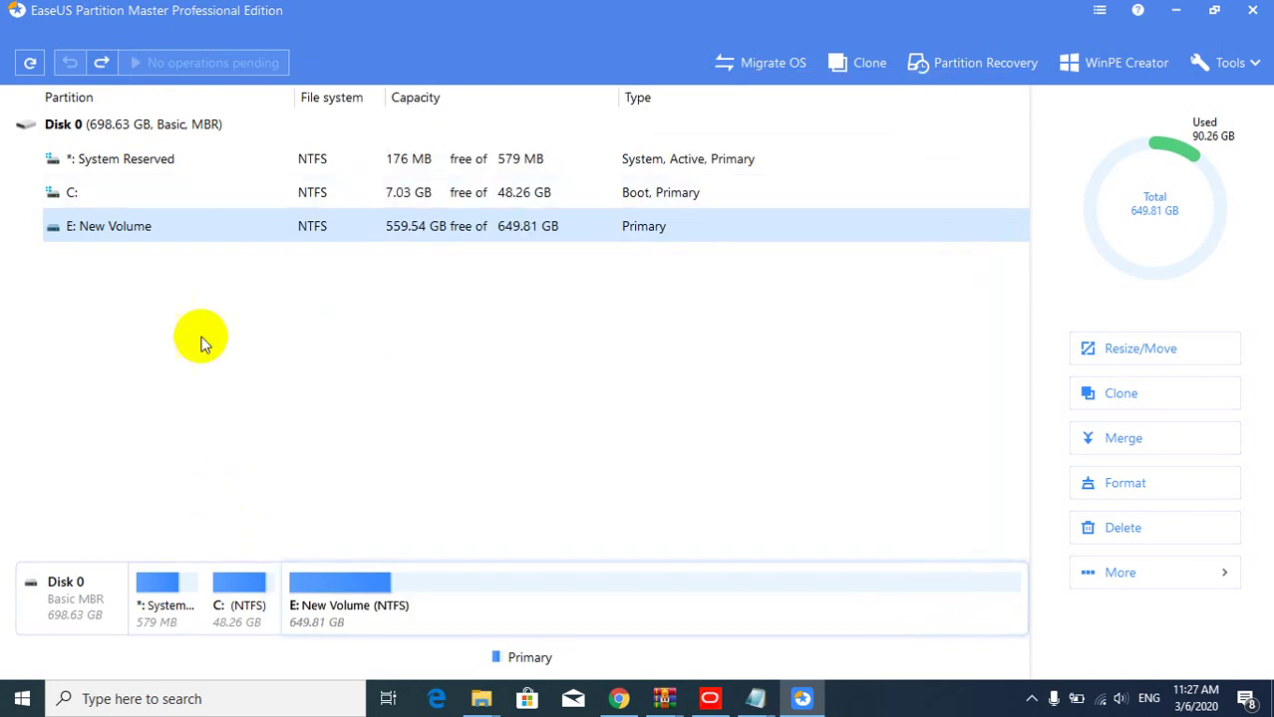
Step: Shrink partition E: New Volume from its start to about 601 GB, leaving about 48 GB unallocated directly after C:
right_click(165, 227)
left_click(240, 18)
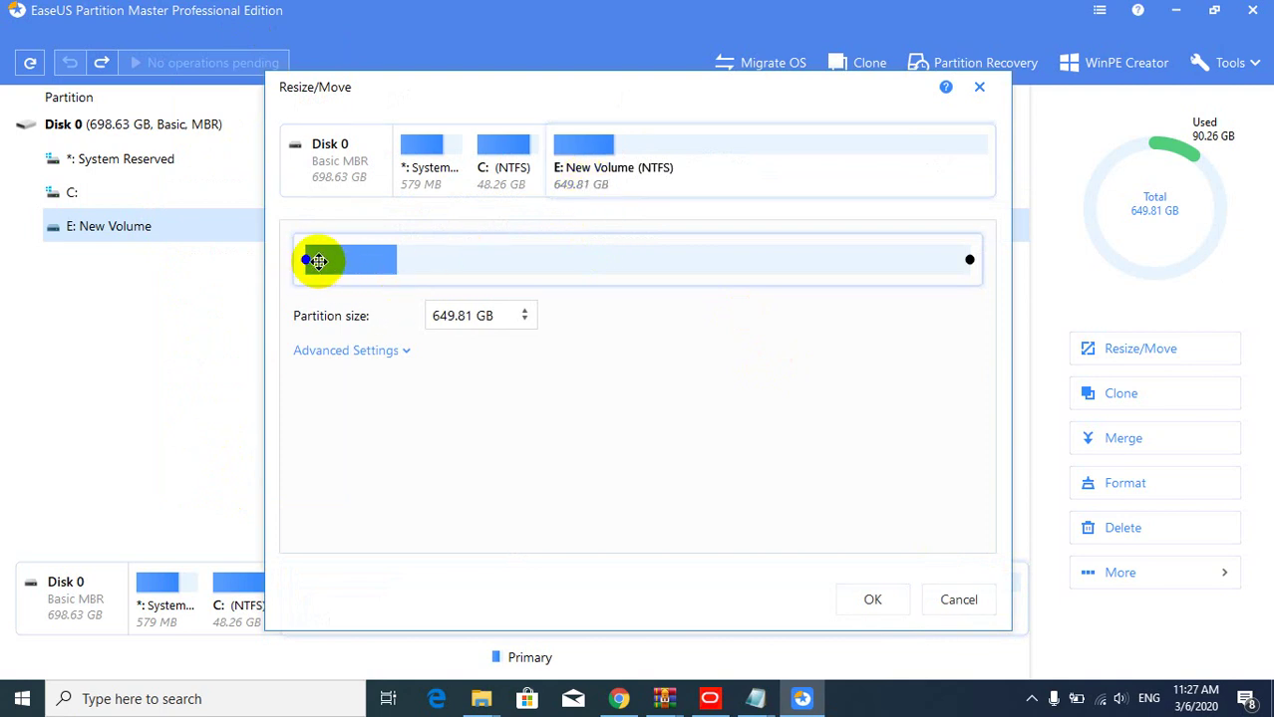
left_click_drag(306, 260, 354, 260)
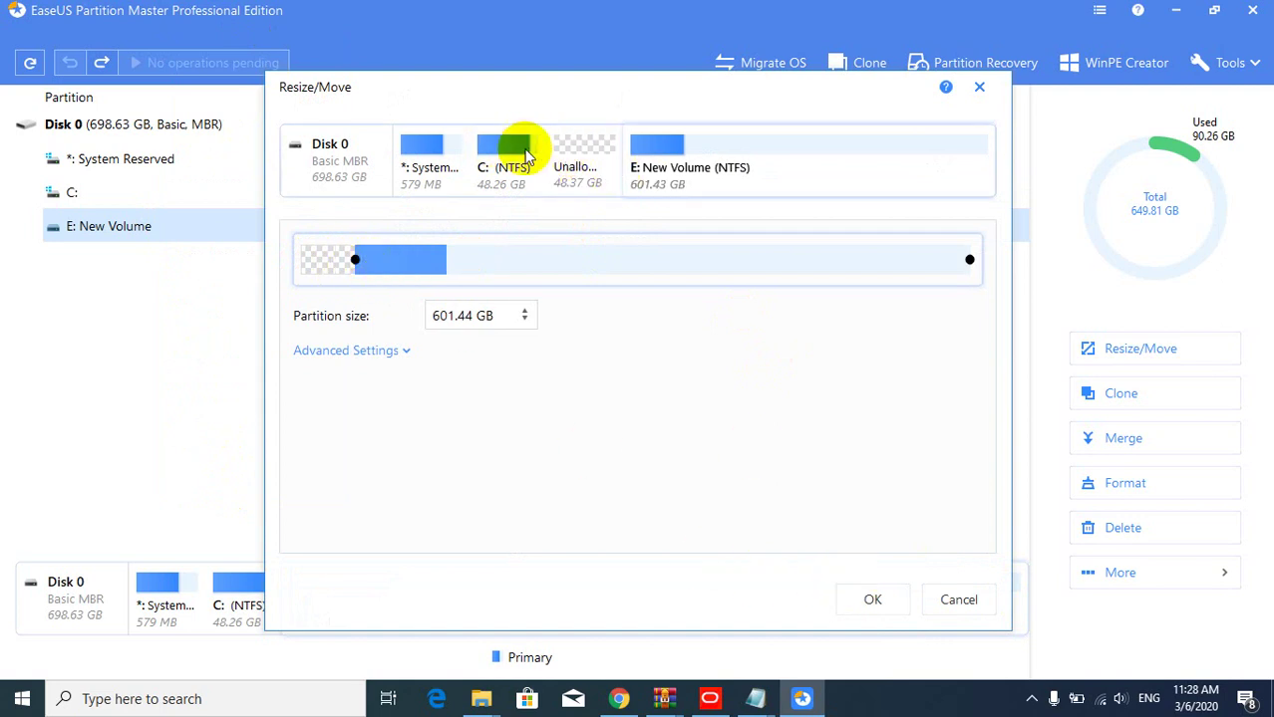
left_click(861, 605)
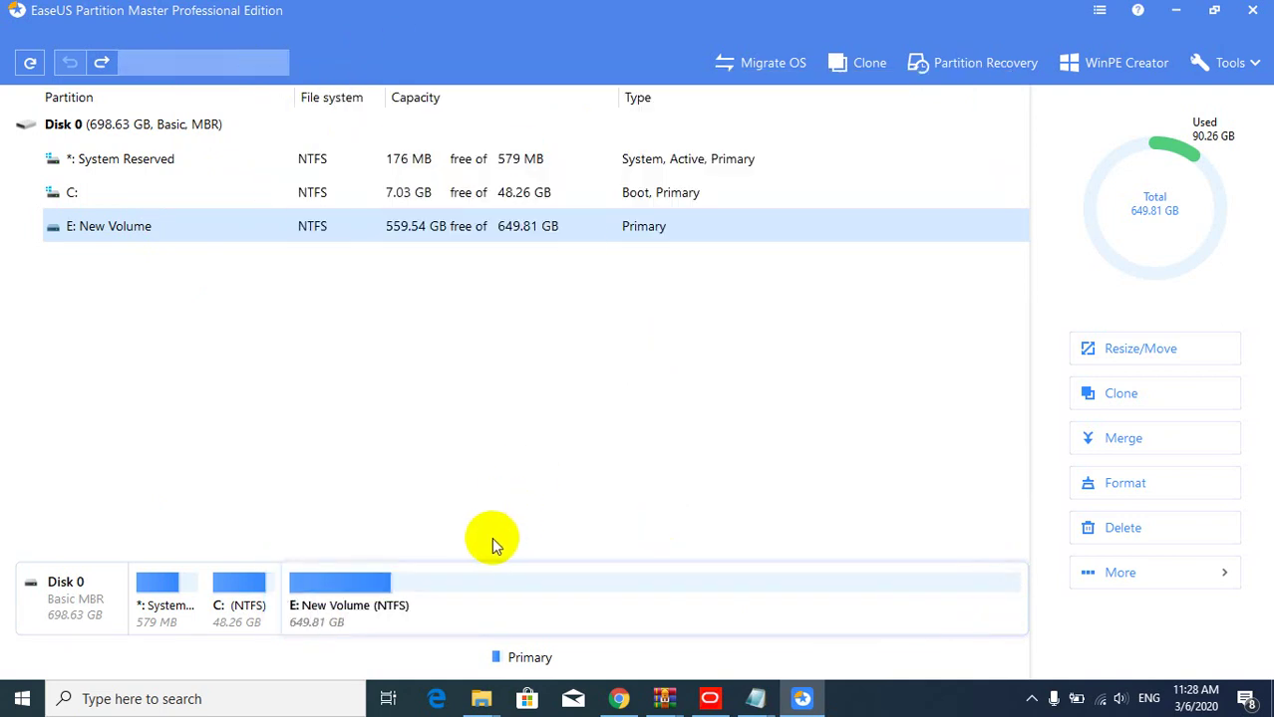
Step: Extend partition C: over all of the adjacent unallocated space, to 96.63 GB
left_click(333, 204)
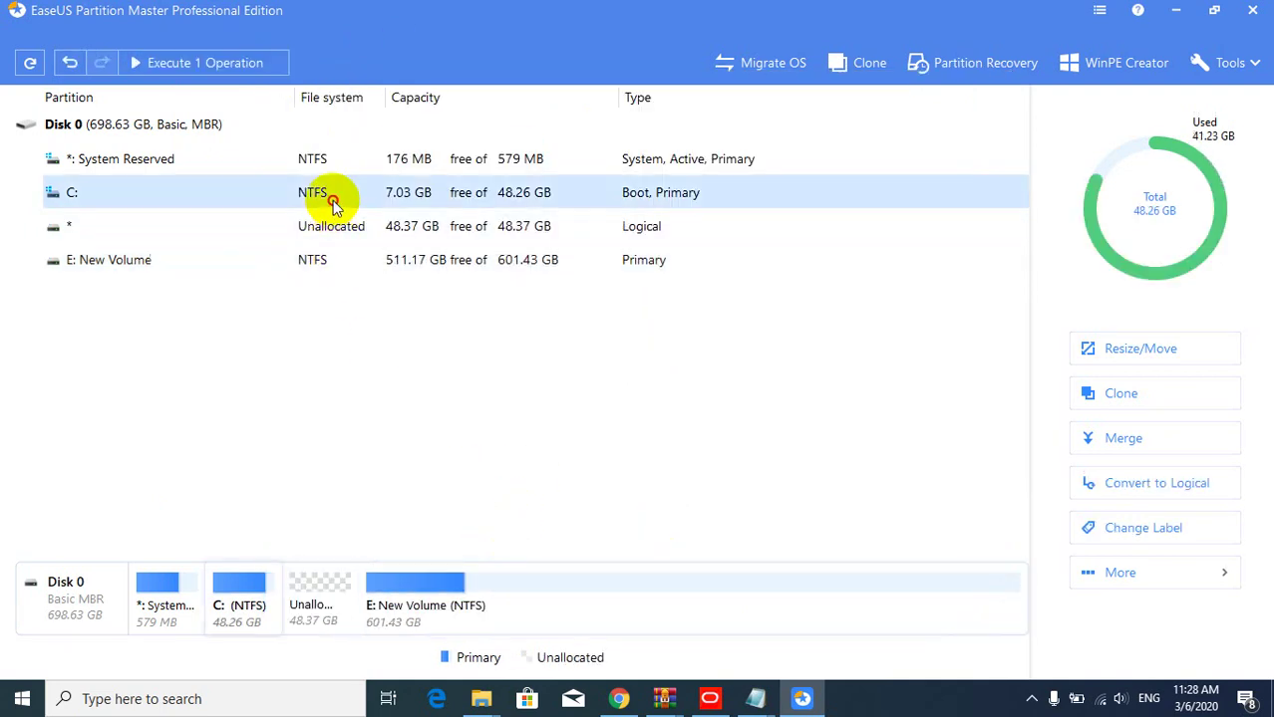
right_click(301, 196)
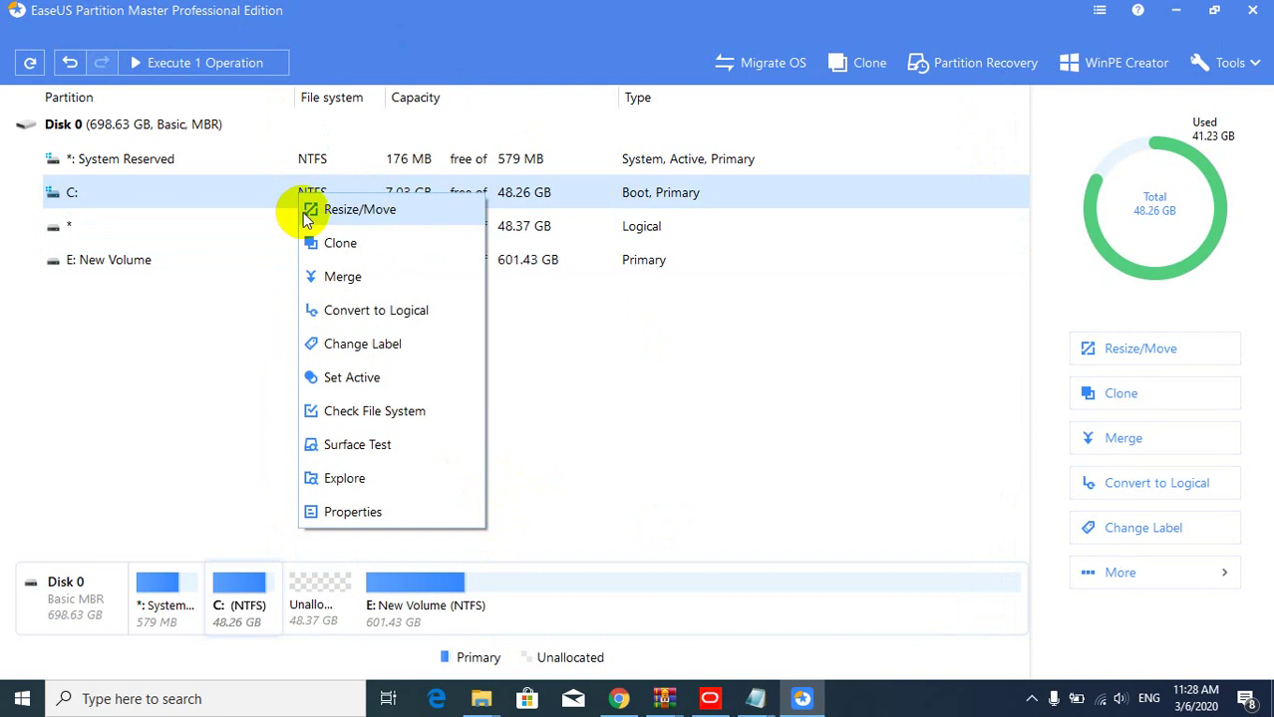
left_click(337, 214)
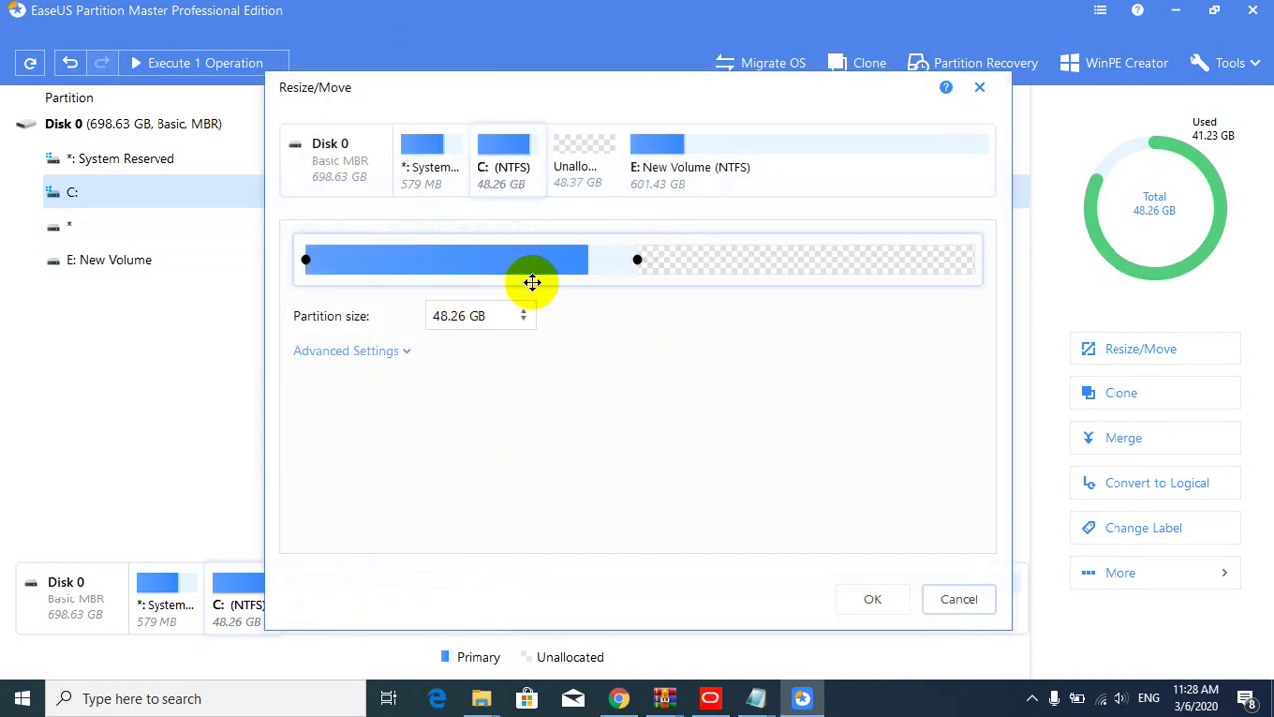
left_click_drag(637, 258, 1026, 267)
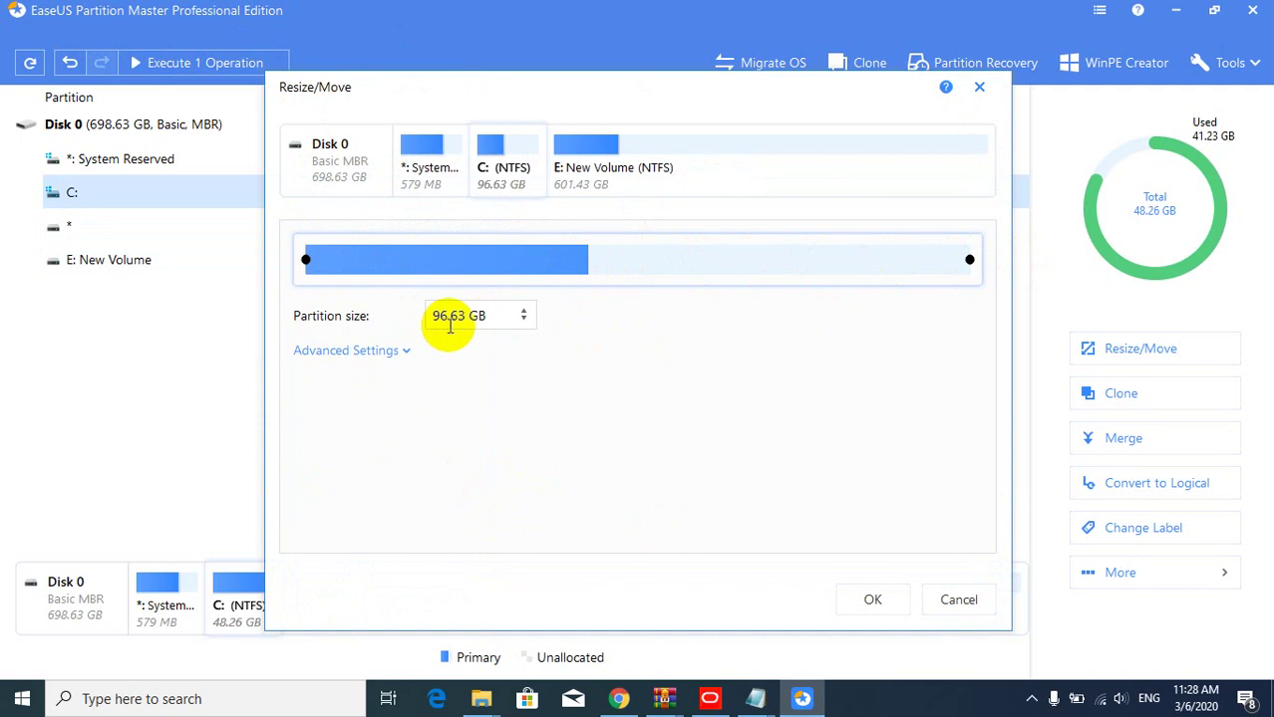
left_click_drag(448, 316, 422, 316)
left_click(546, 351)
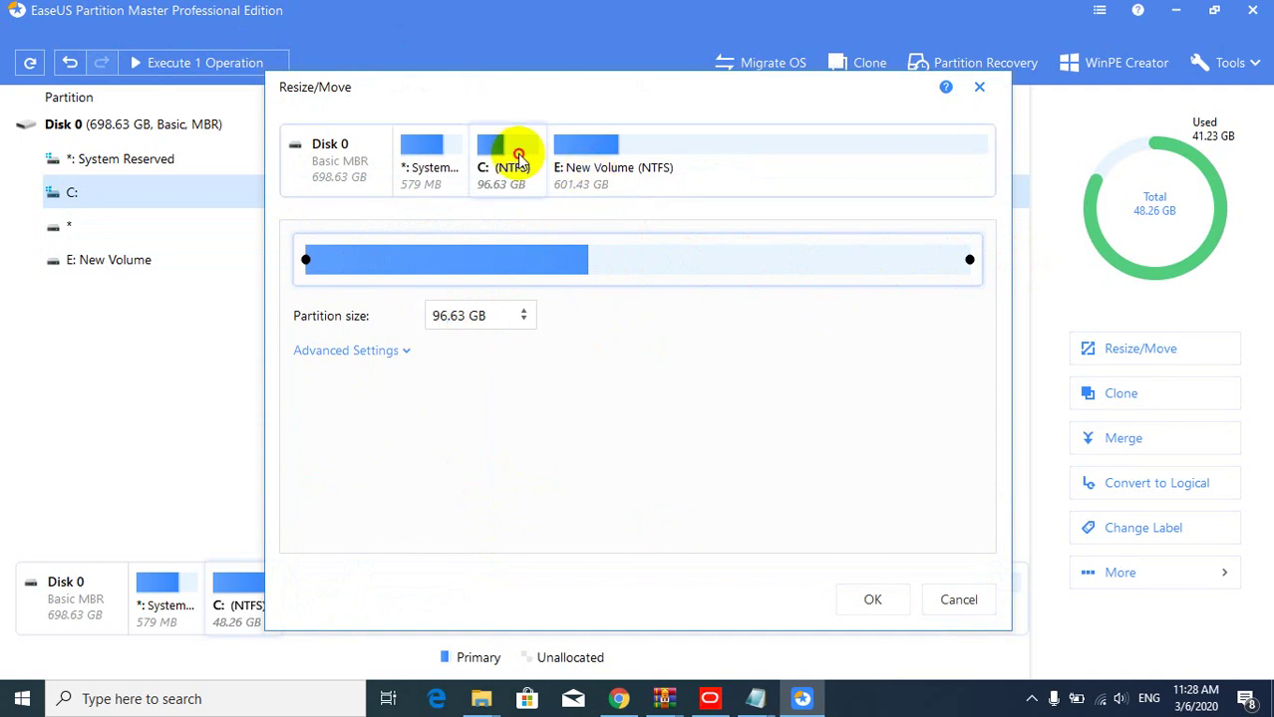
left_click(873, 599)
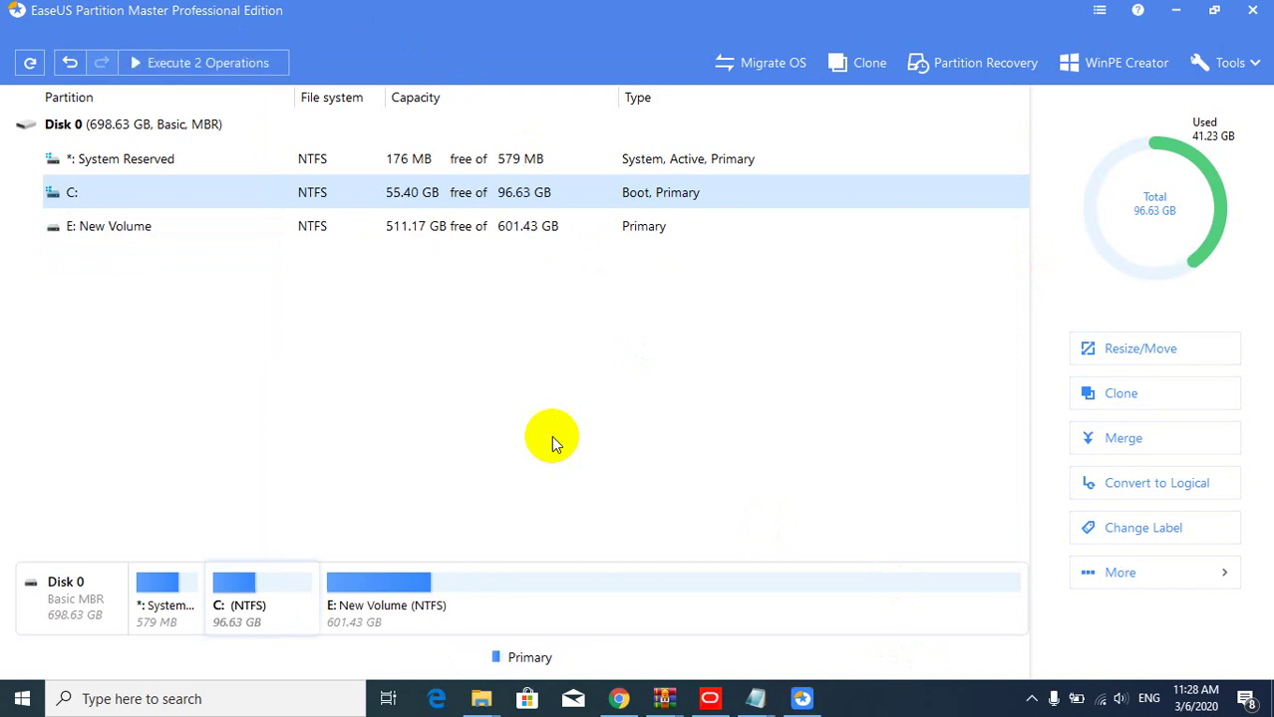
Step: Review the two pending resize operations for partitions E: and C: and apply them
left_click(476, 228)
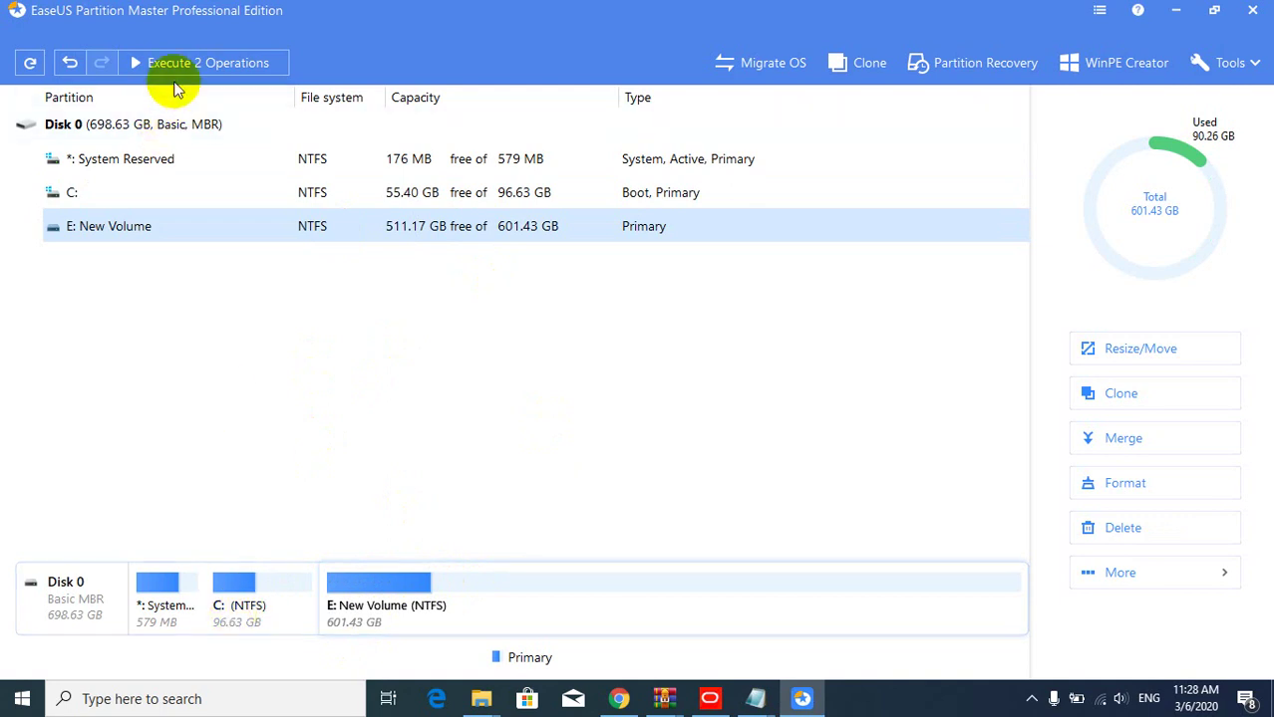
mouse_move(176, 69)
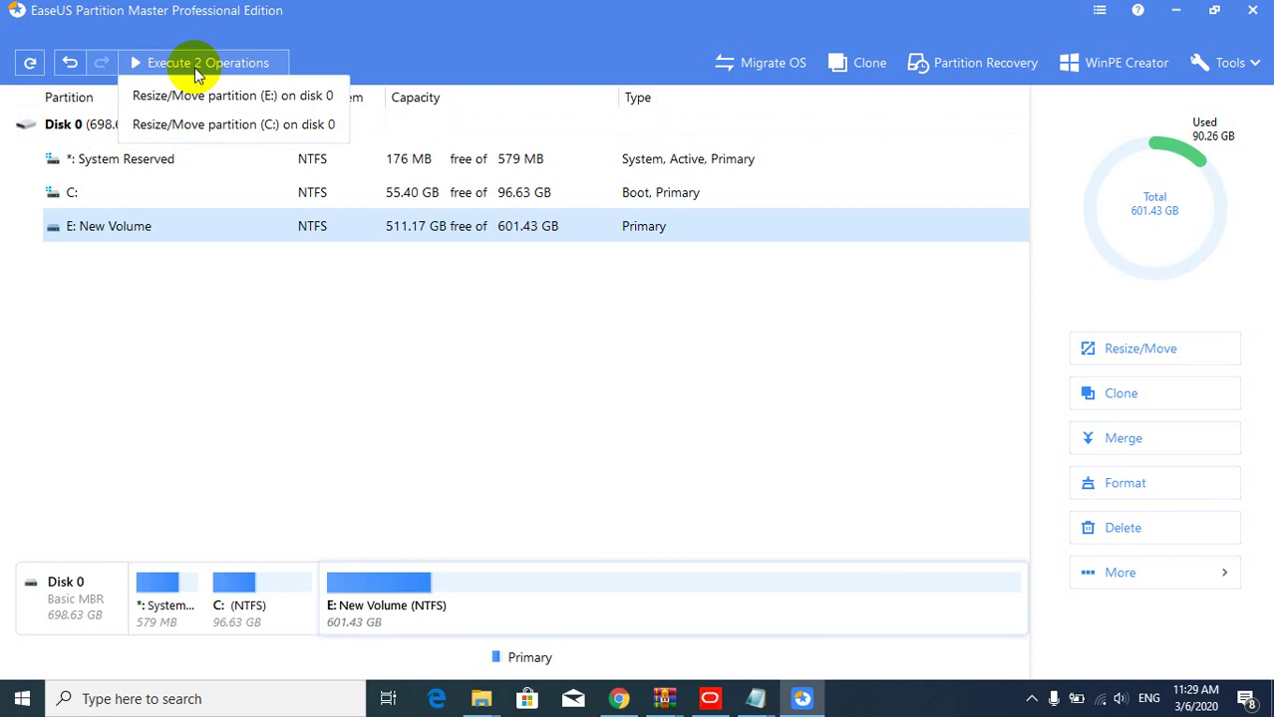
left_click(198, 72)
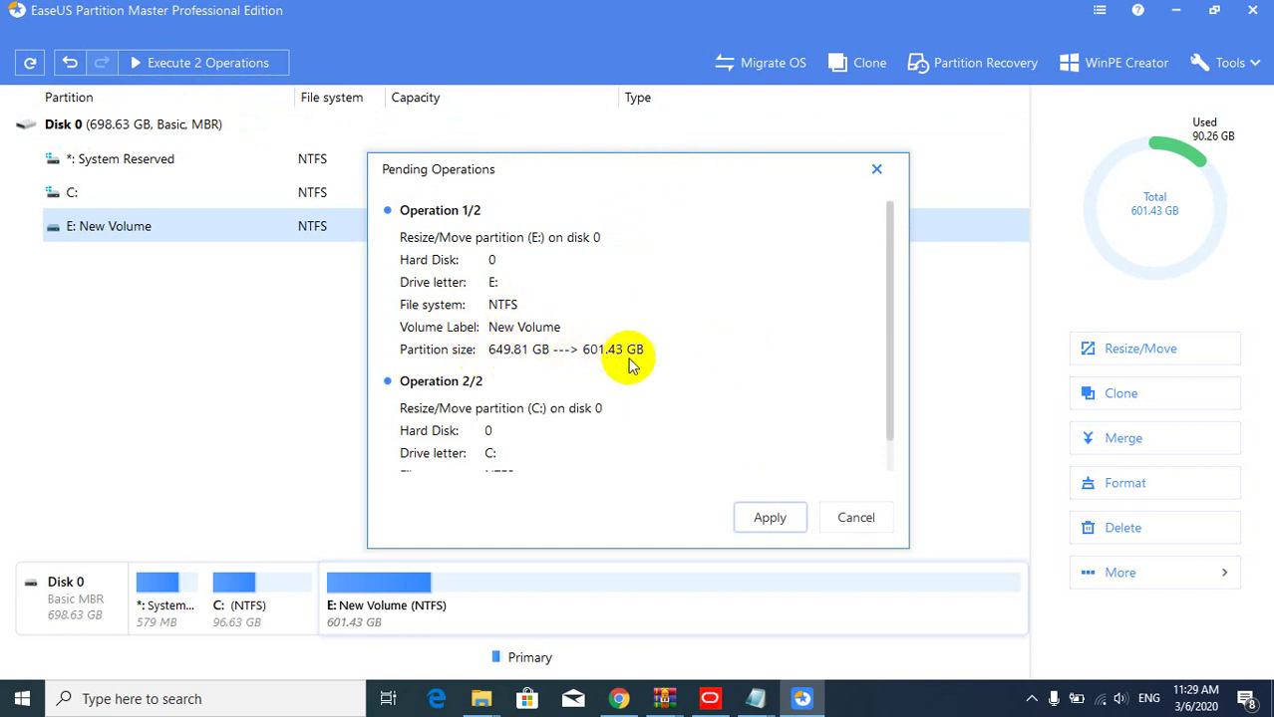
scroll(618, 353, "down", 1)
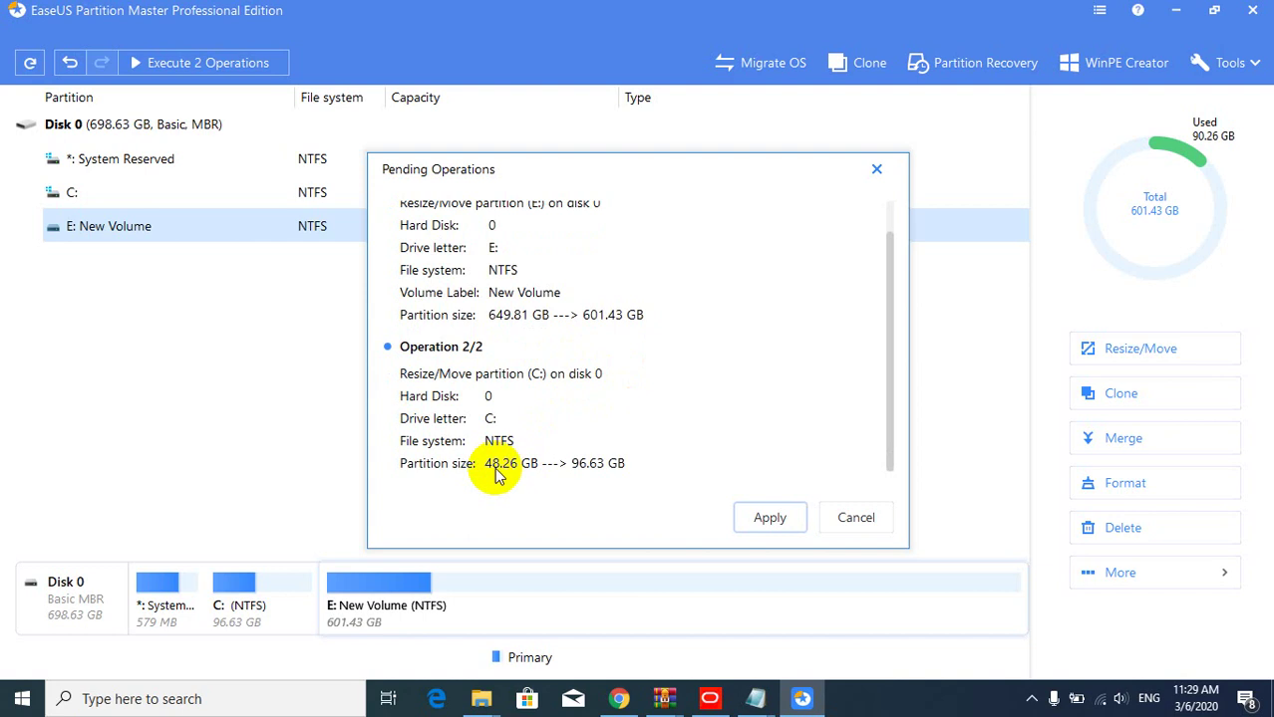
scroll(633, 432, "up", 1)
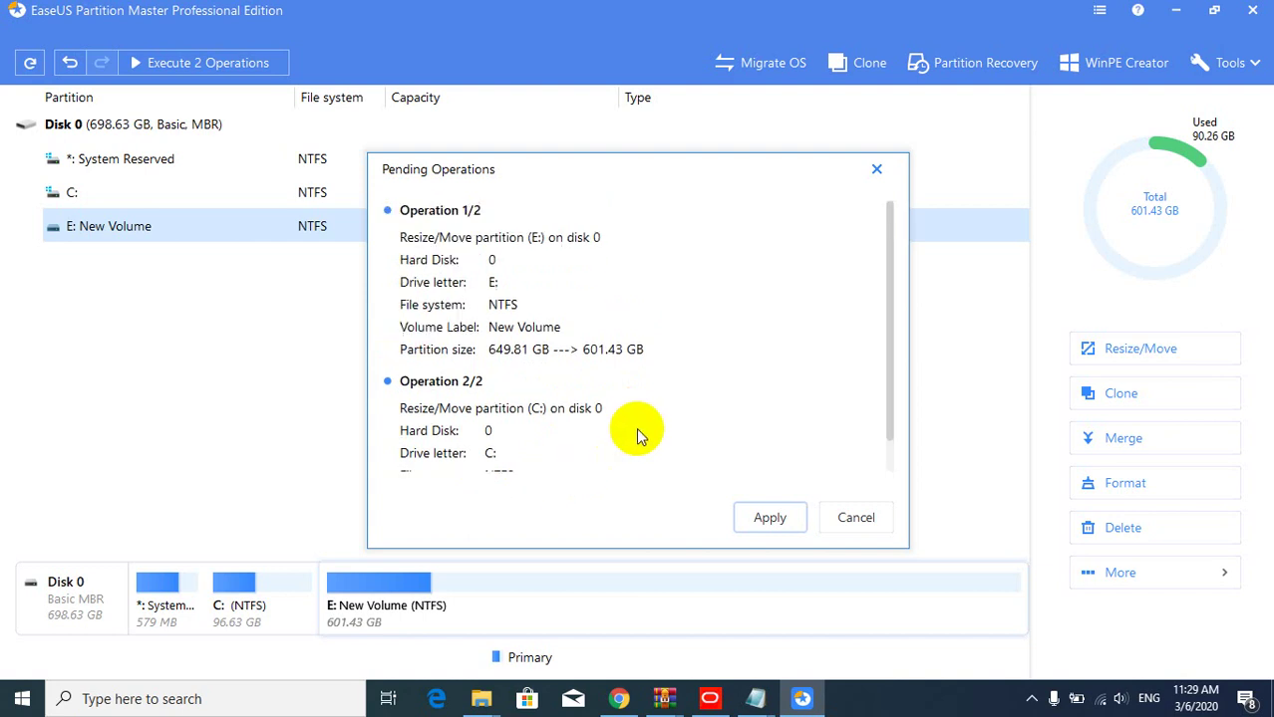
left_click(761, 518)
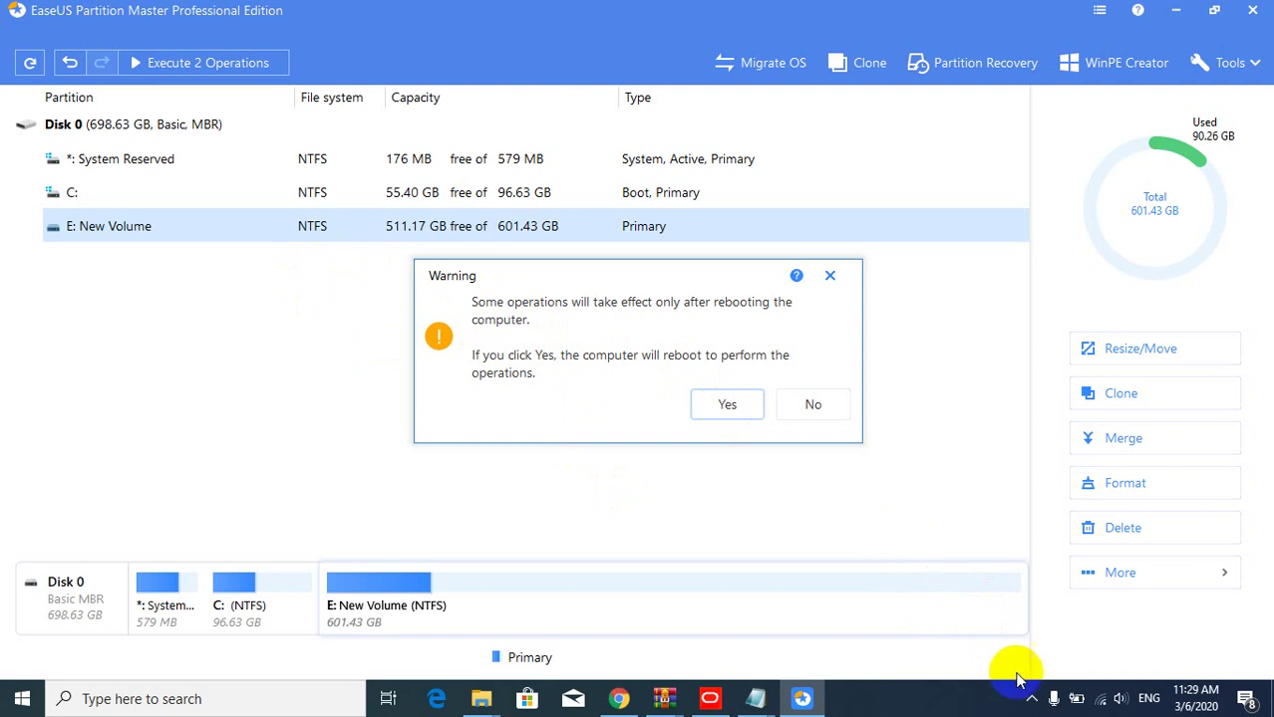
Step: Show the hidden notification area icons
left_click(1031, 700)
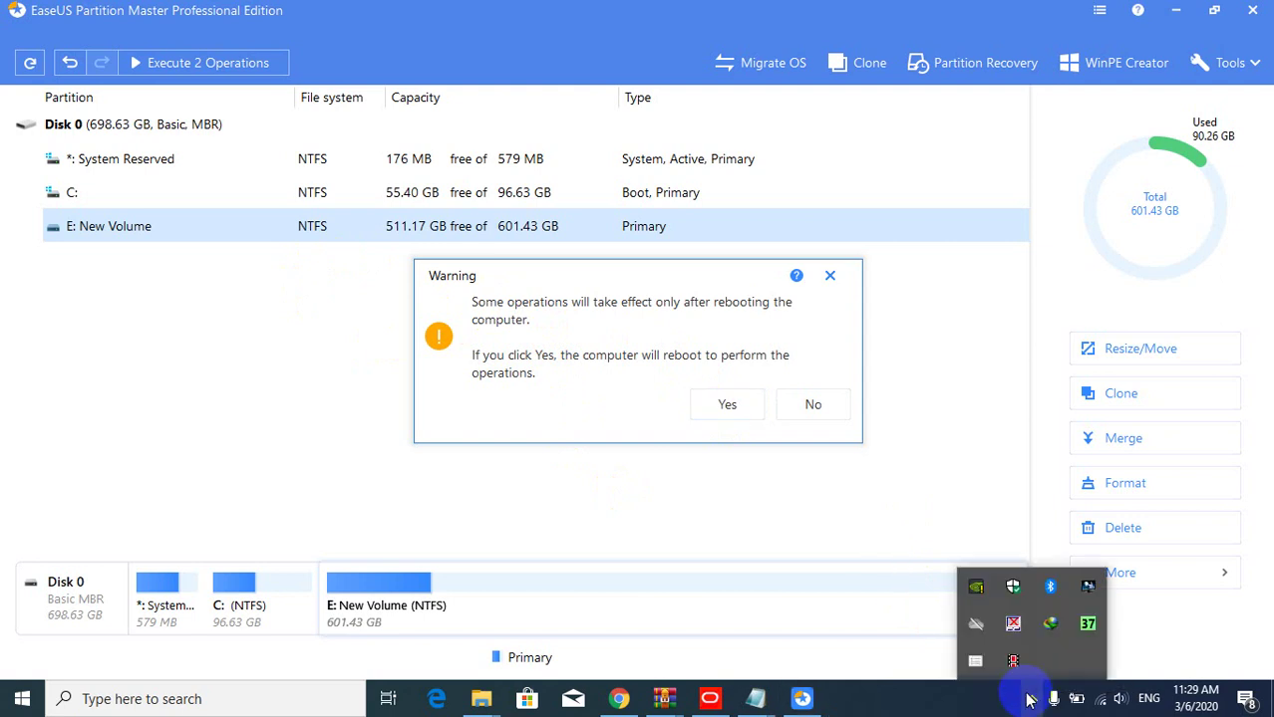